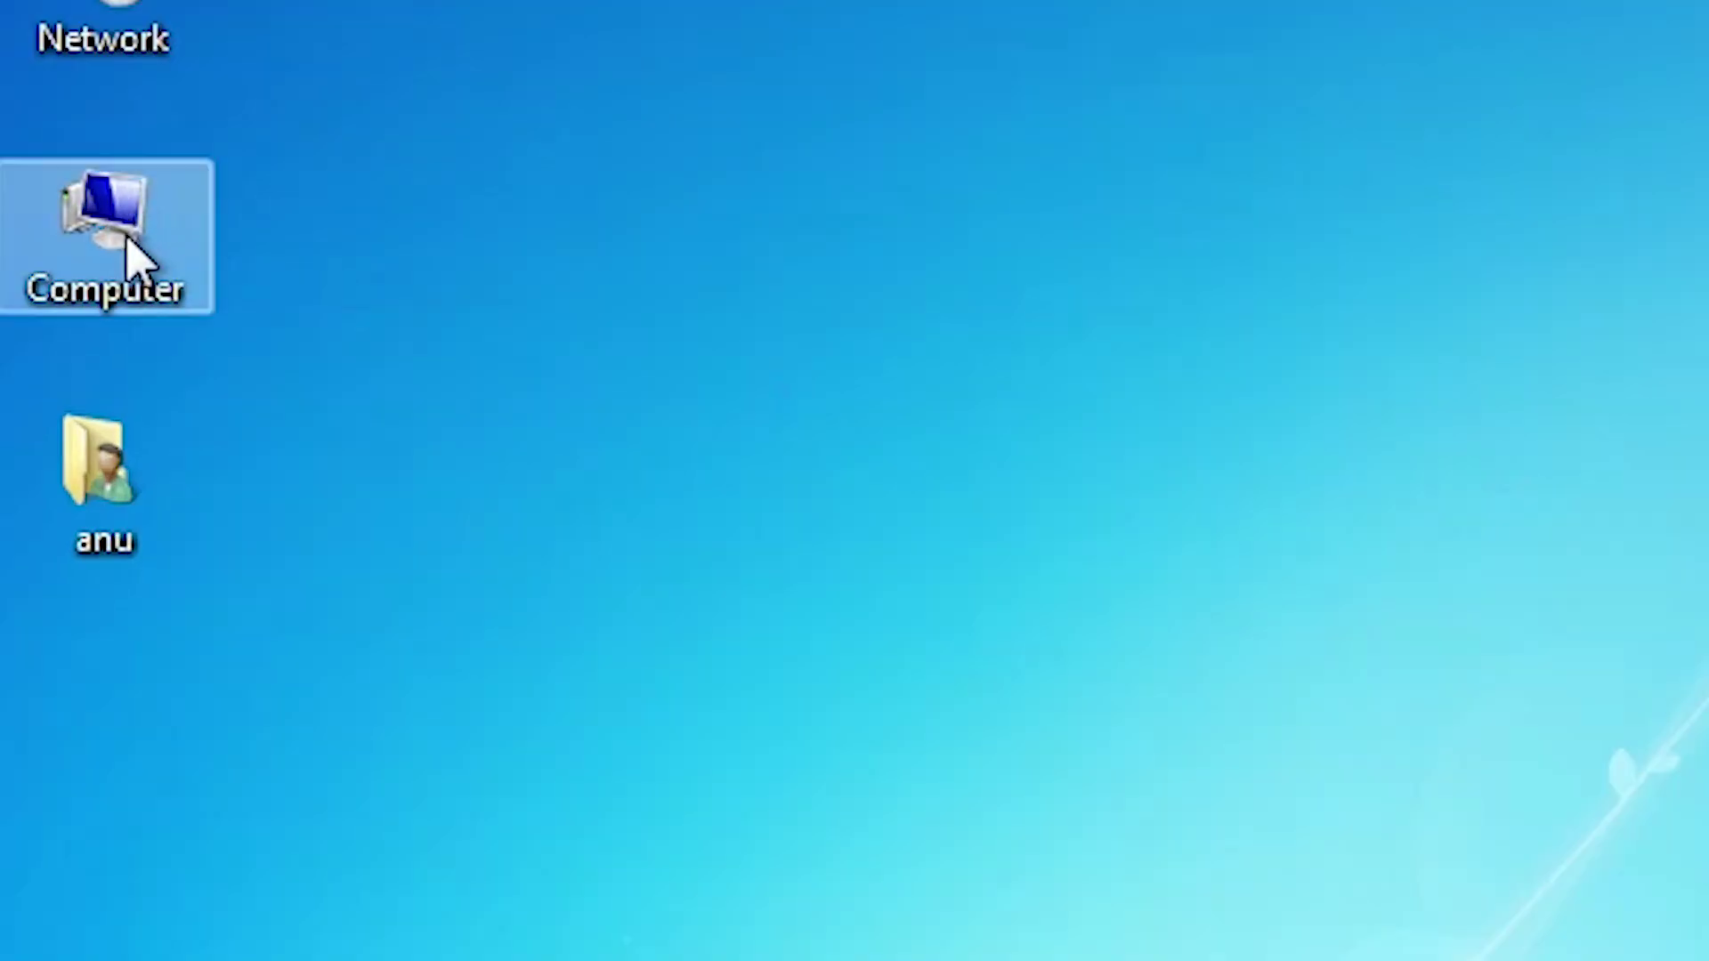
# - Check the computer's system information from the Computer item, then close it
pyautogui.rightClick(127, 239)
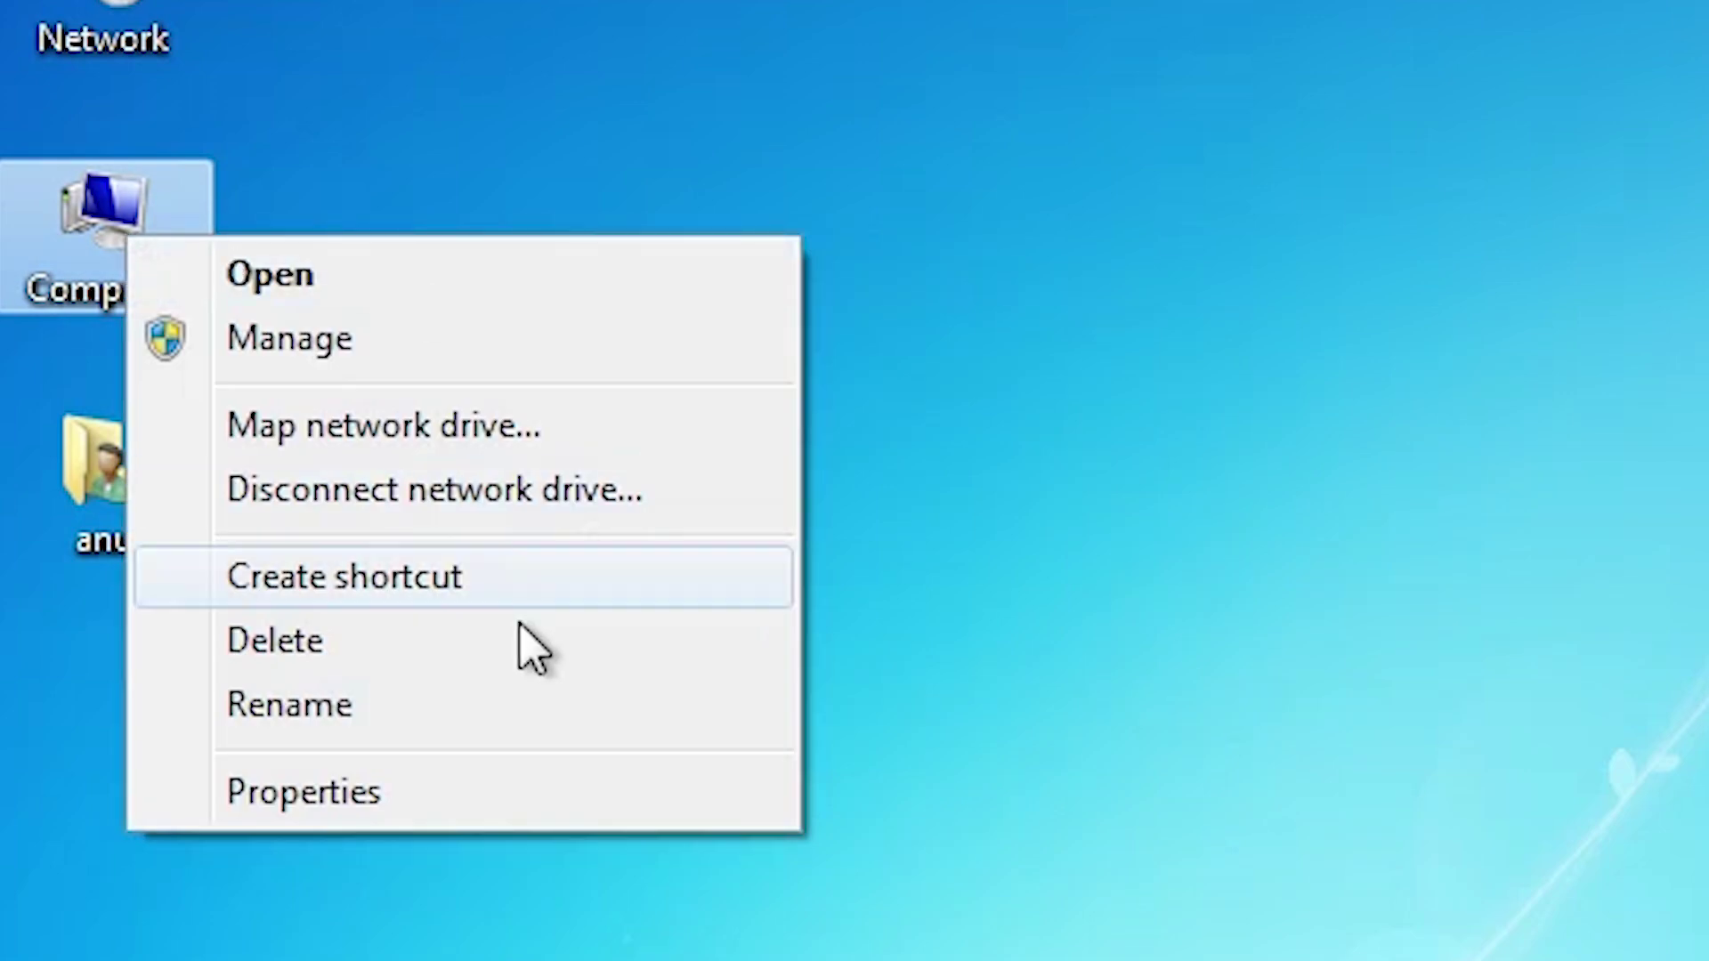
pyautogui.click(405, 792)
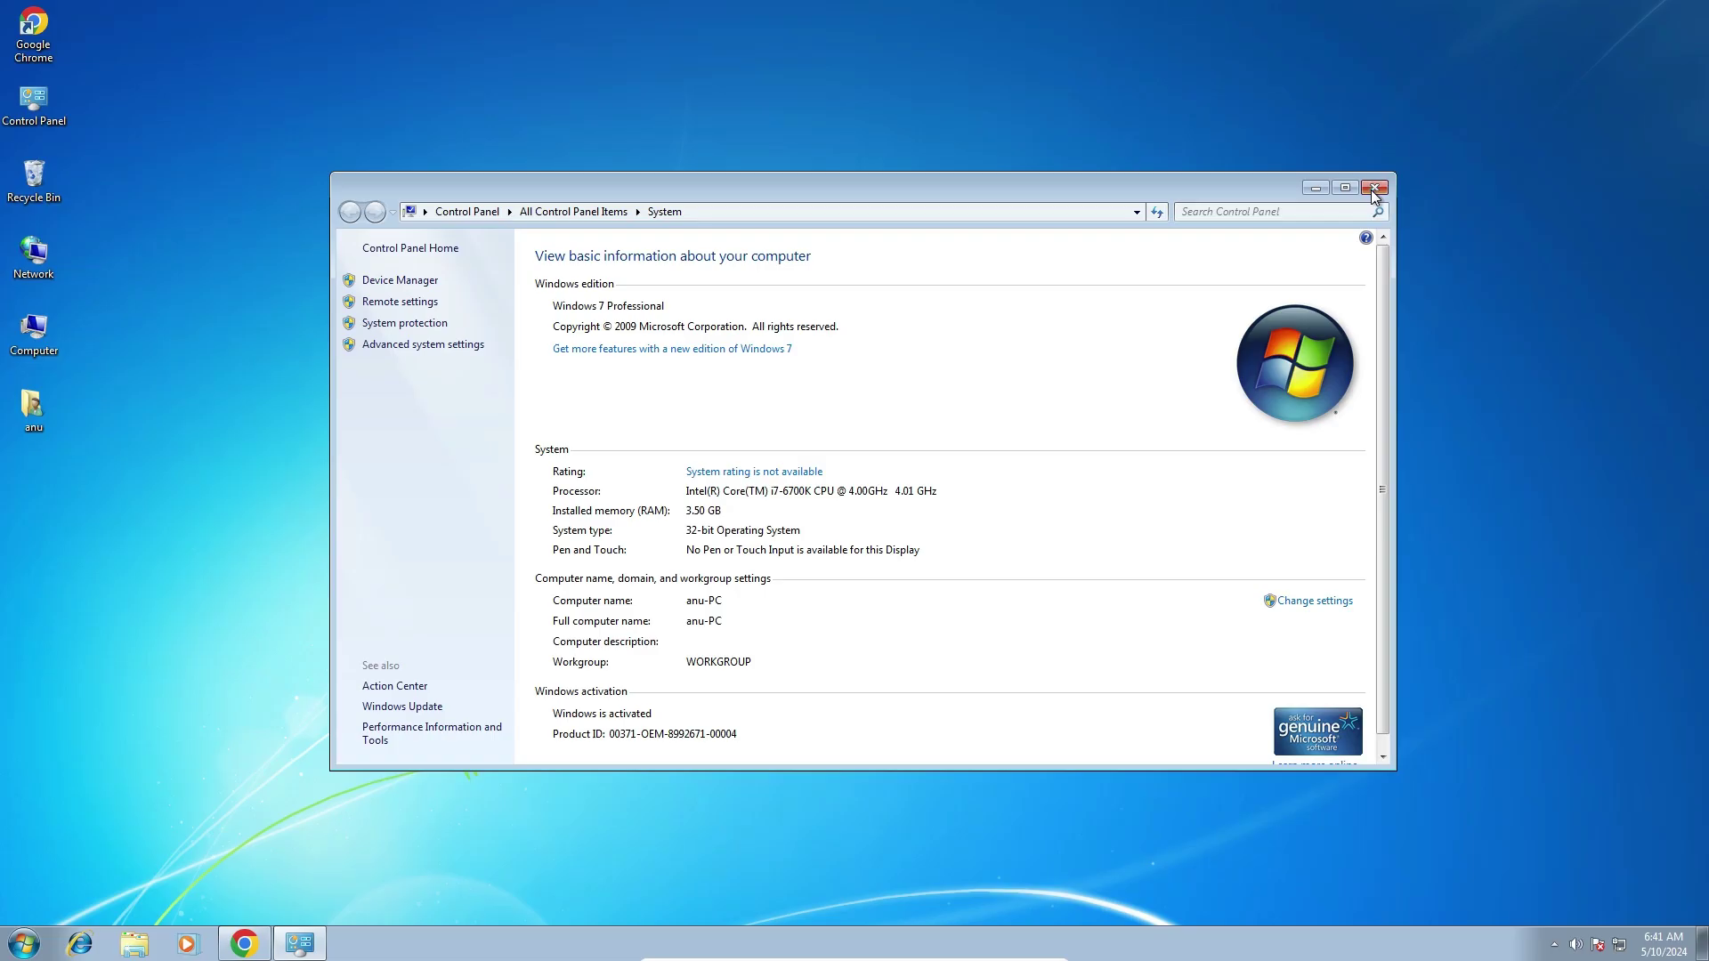
pyautogui.click(1375, 183)
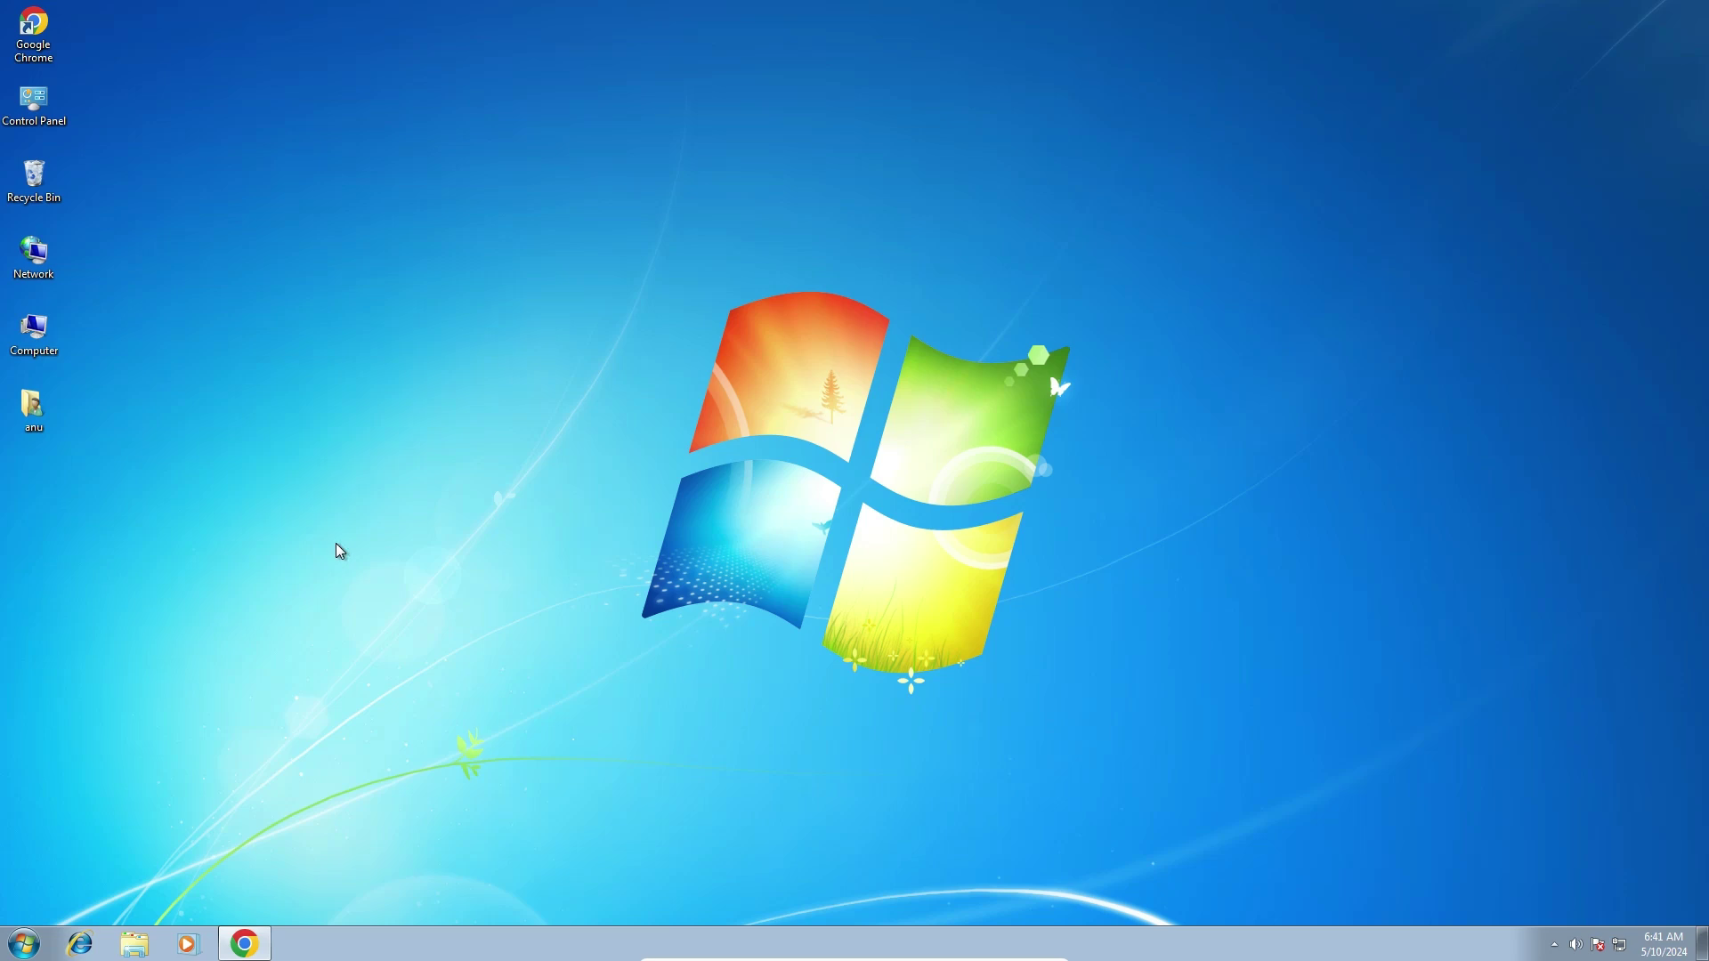
# - Restore the Google results window and select the 'hp laserjet pro p1106 printer driver' query
pyautogui.click(255, 948)
pyautogui.moveTo(441, 110); pyautogui.dragTo(191, 109)
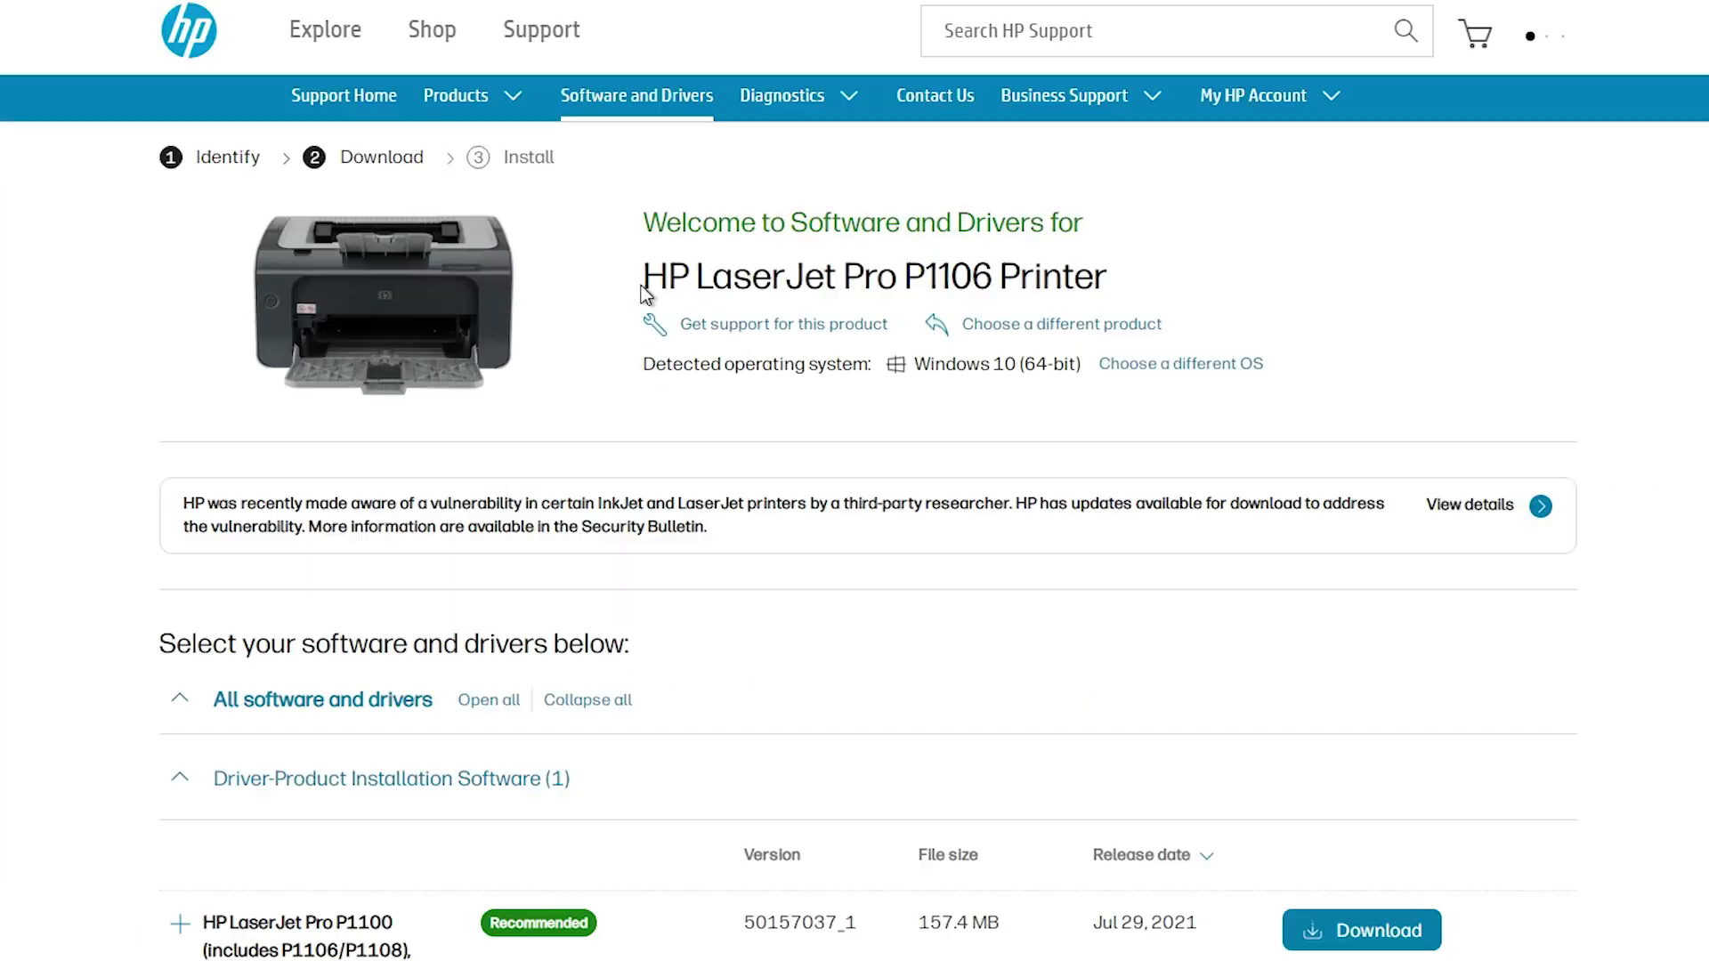
# - Change the P1106 driver page's detected operating system to Windows 7 (32-bit)
pyautogui.moveTo(670, 287); pyautogui.dragTo(1059, 290)
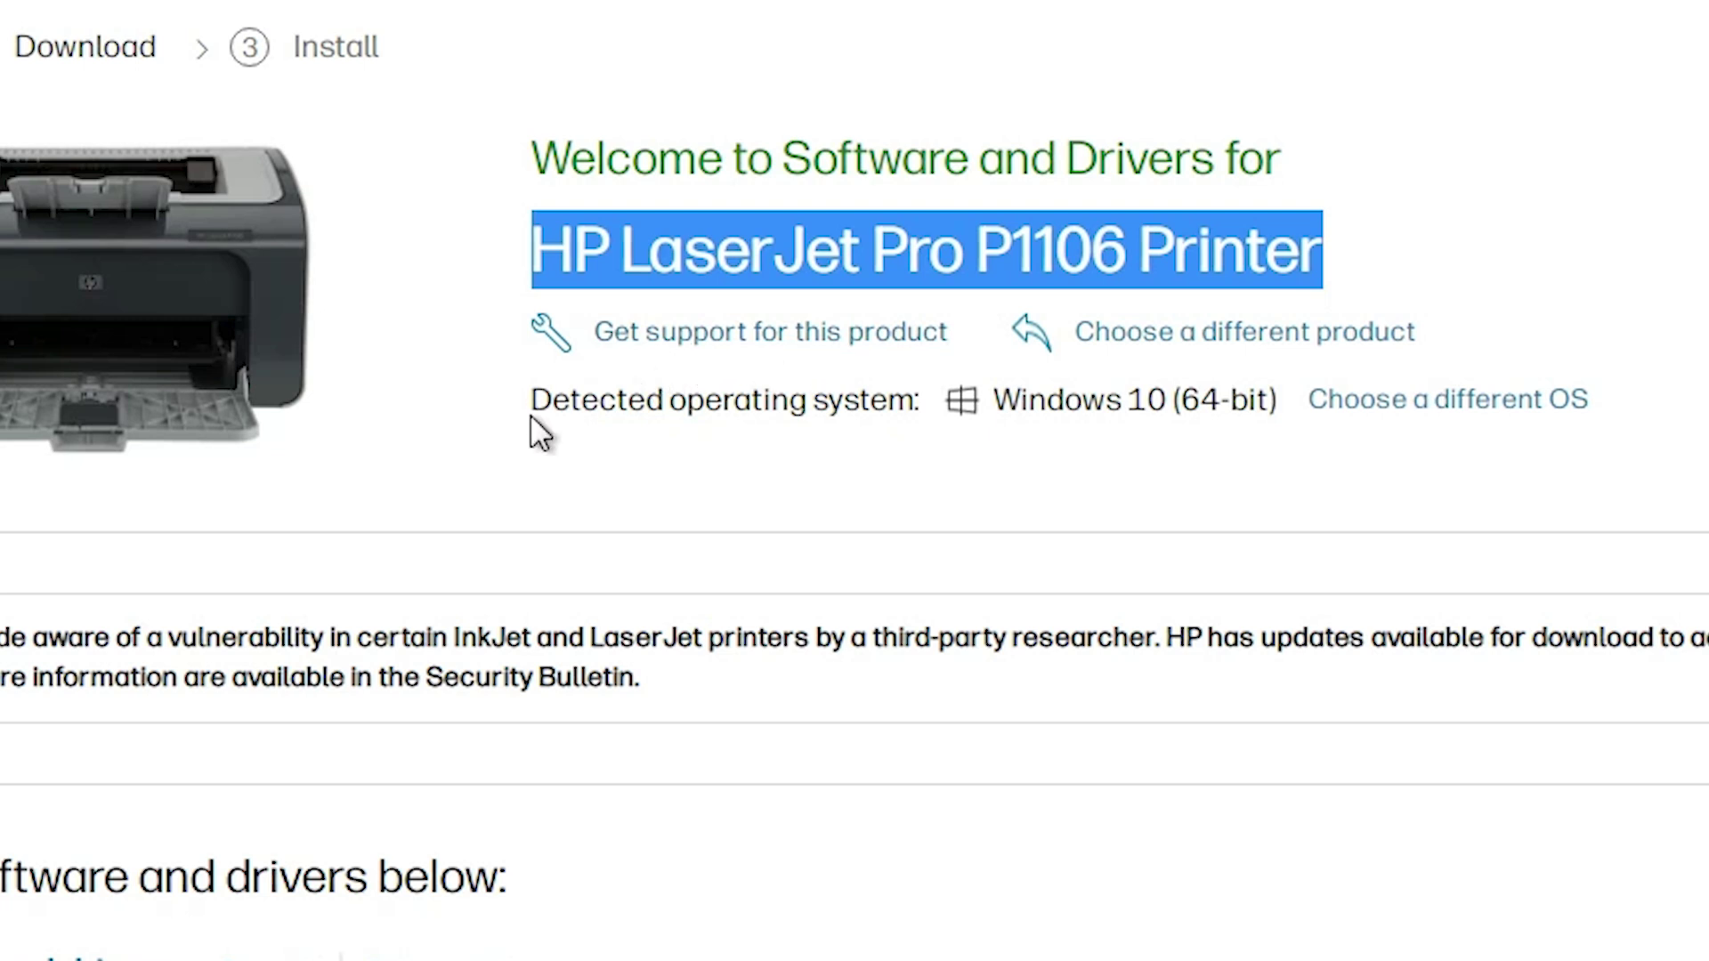
pyautogui.moveTo(532, 416); pyautogui.dragTo(895, 425)
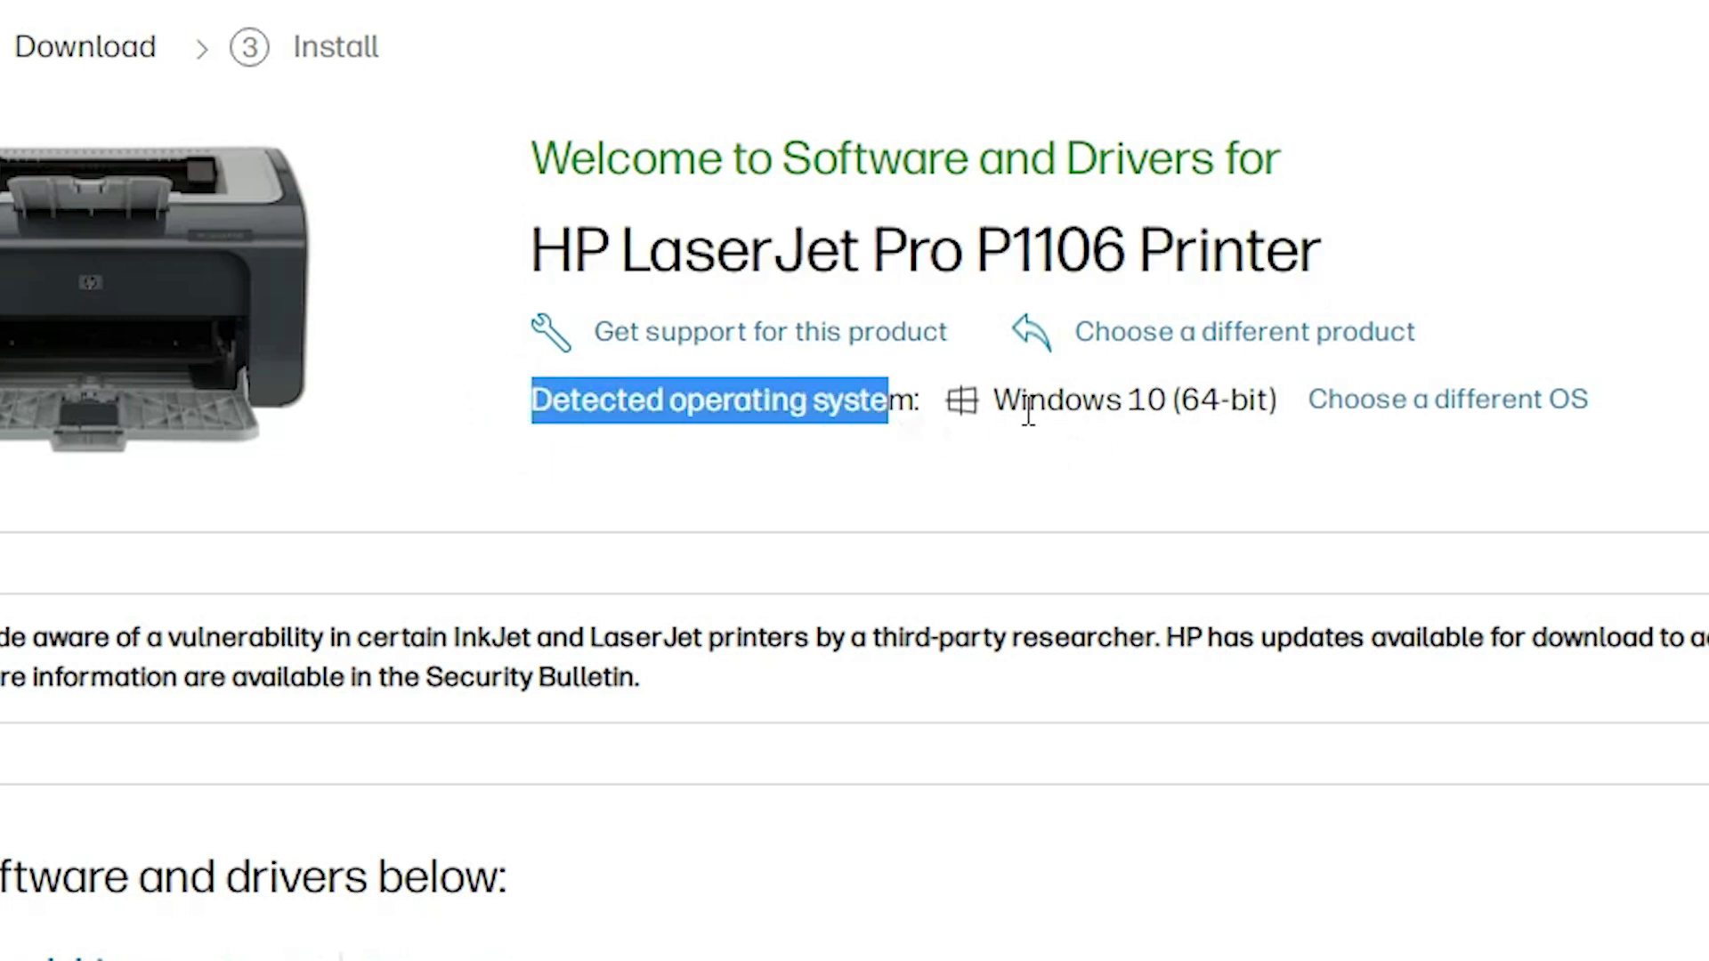
pyautogui.moveTo(997, 400); pyautogui.dragTo(1146, 401)
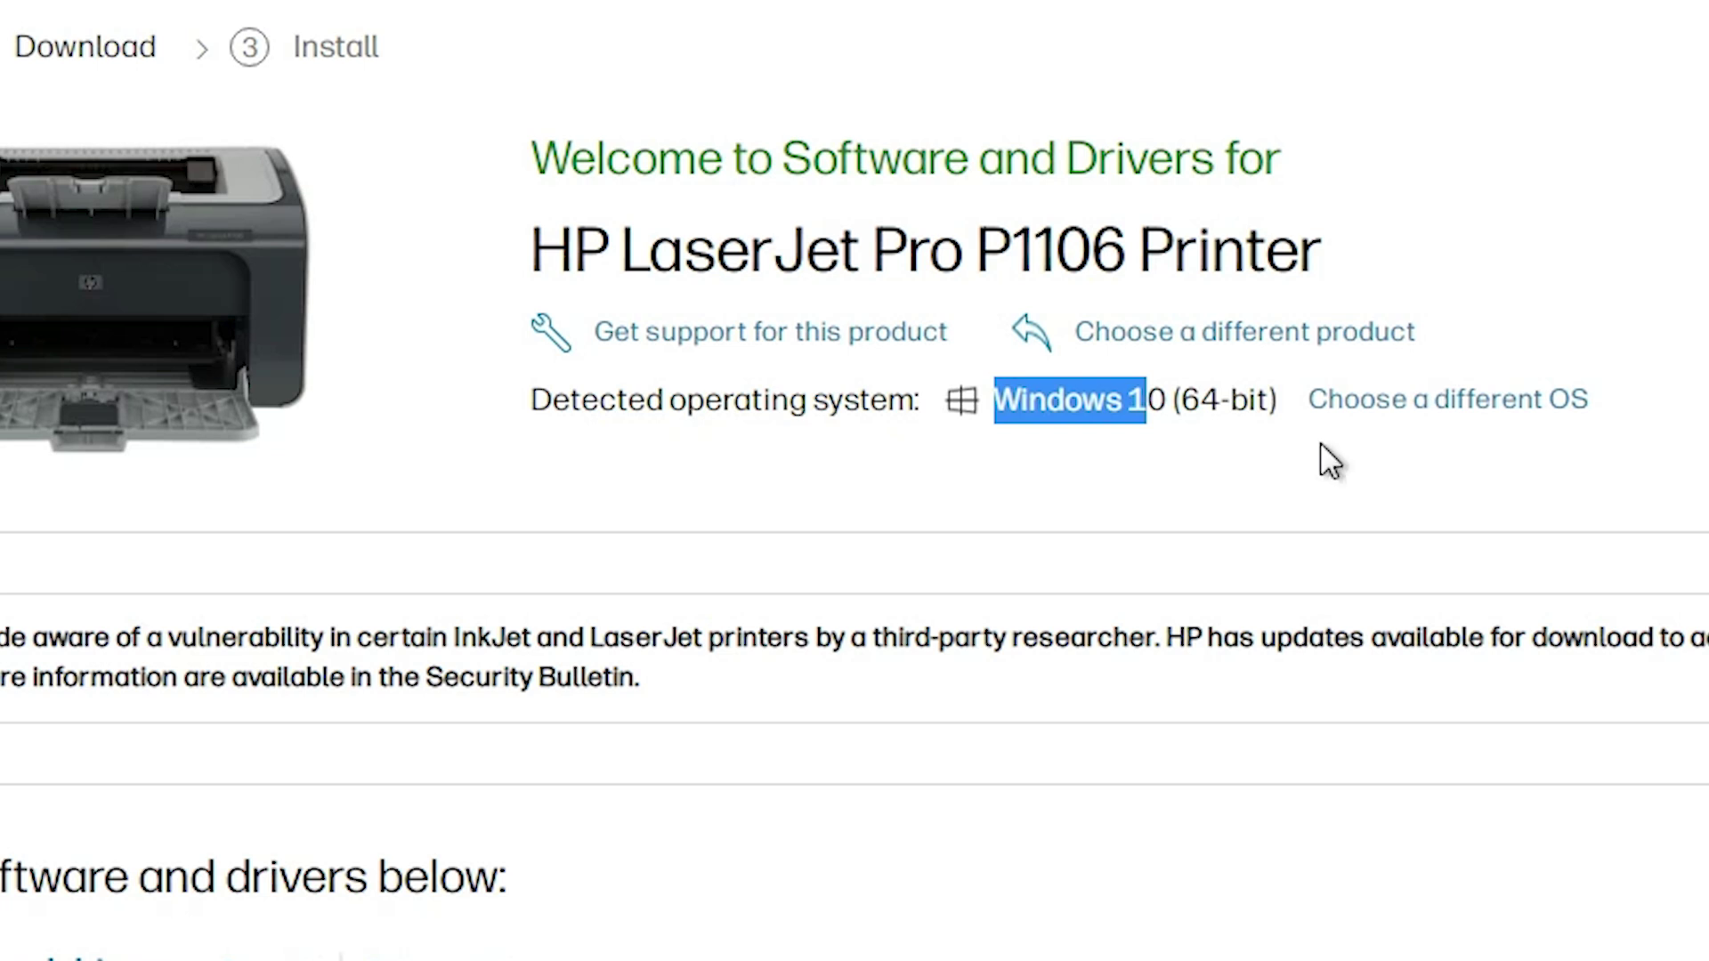
pyautogui.click(1377, 411)
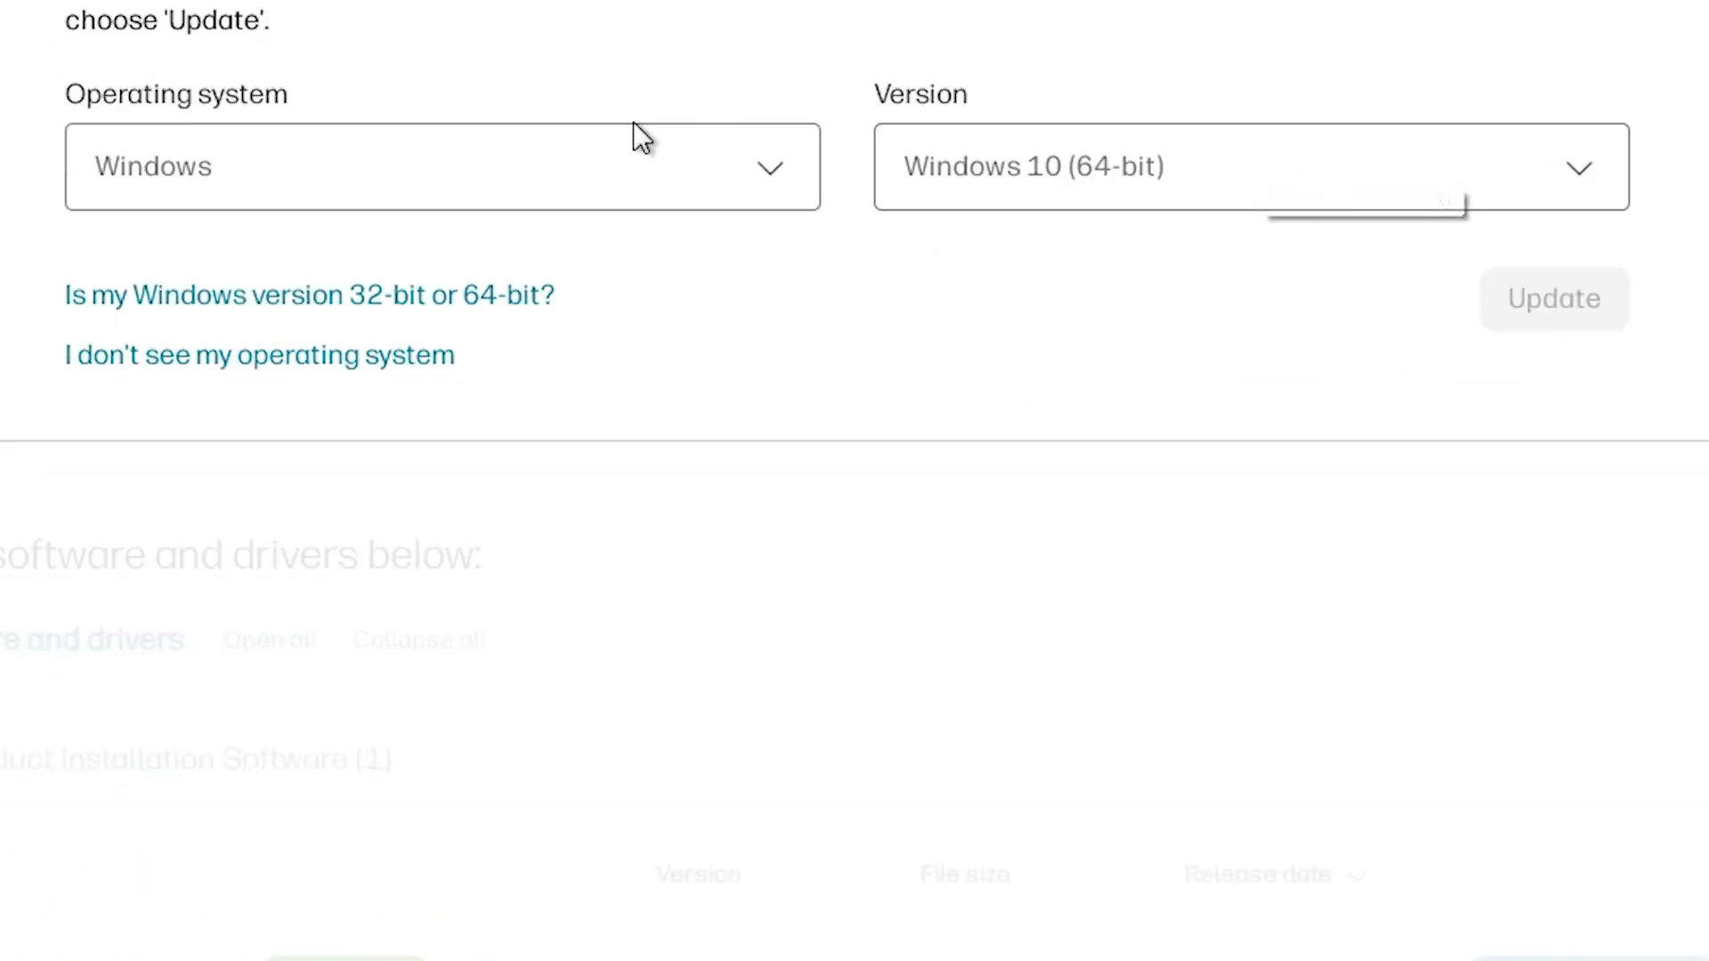
pyautogui.click(1201, 160)
pyautogui.scroll(-4, 1205, 435)
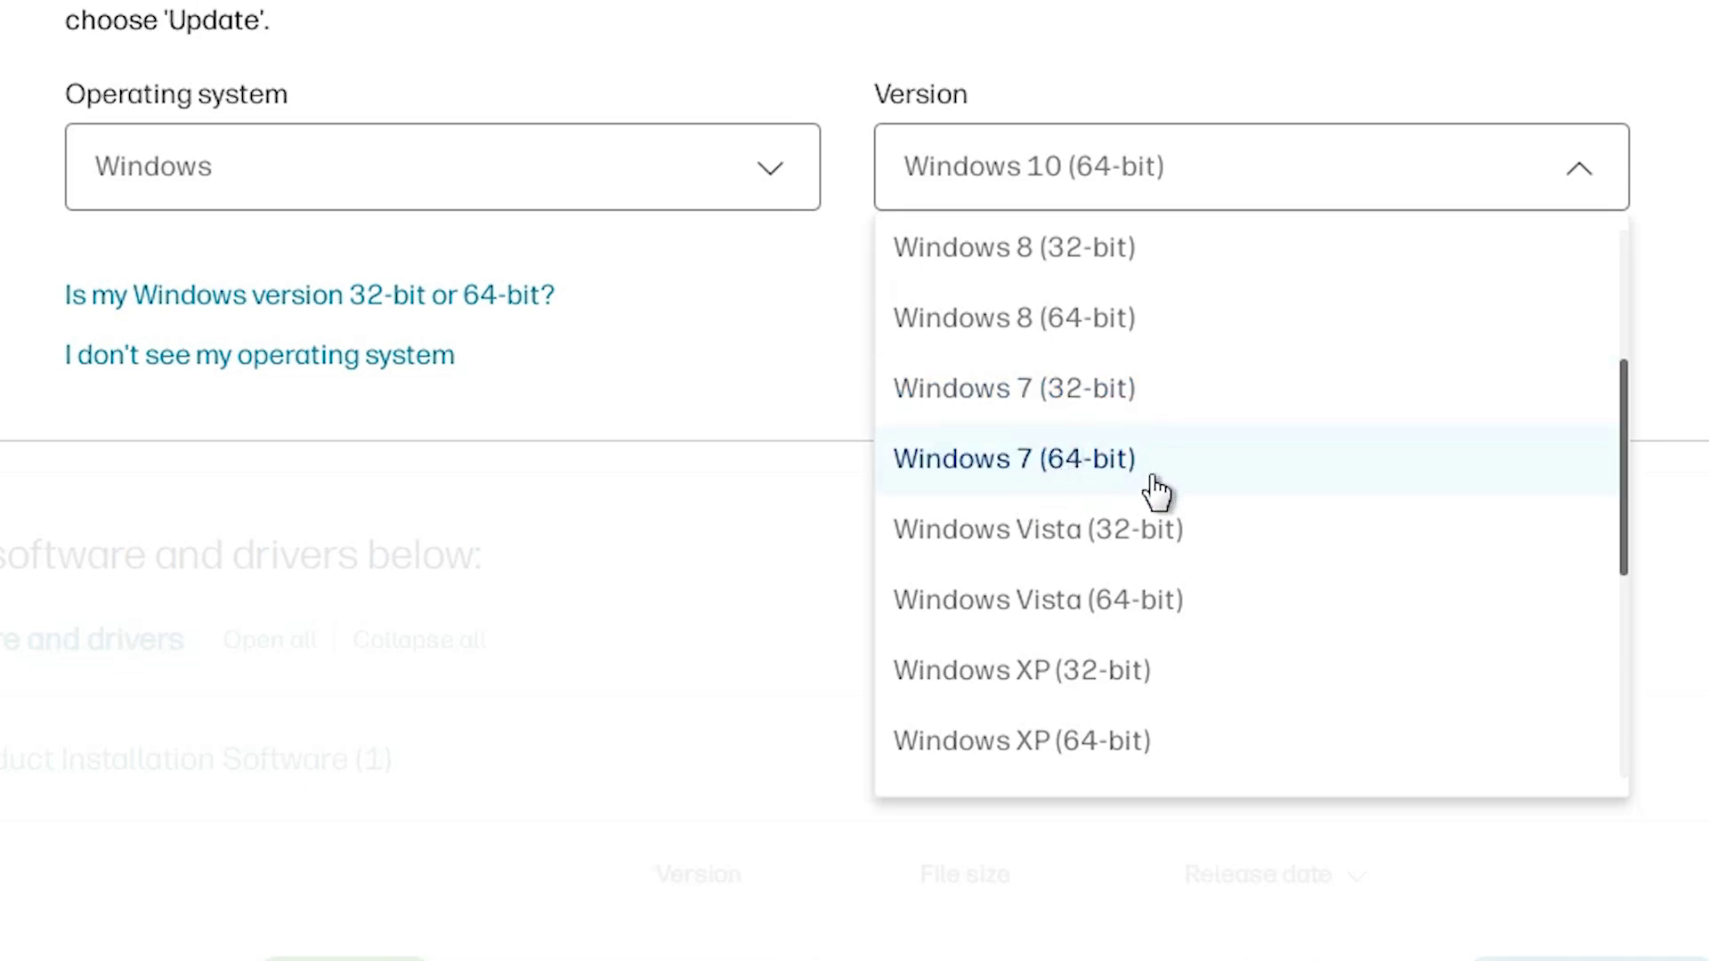
pyautogui.click(1152, 406)
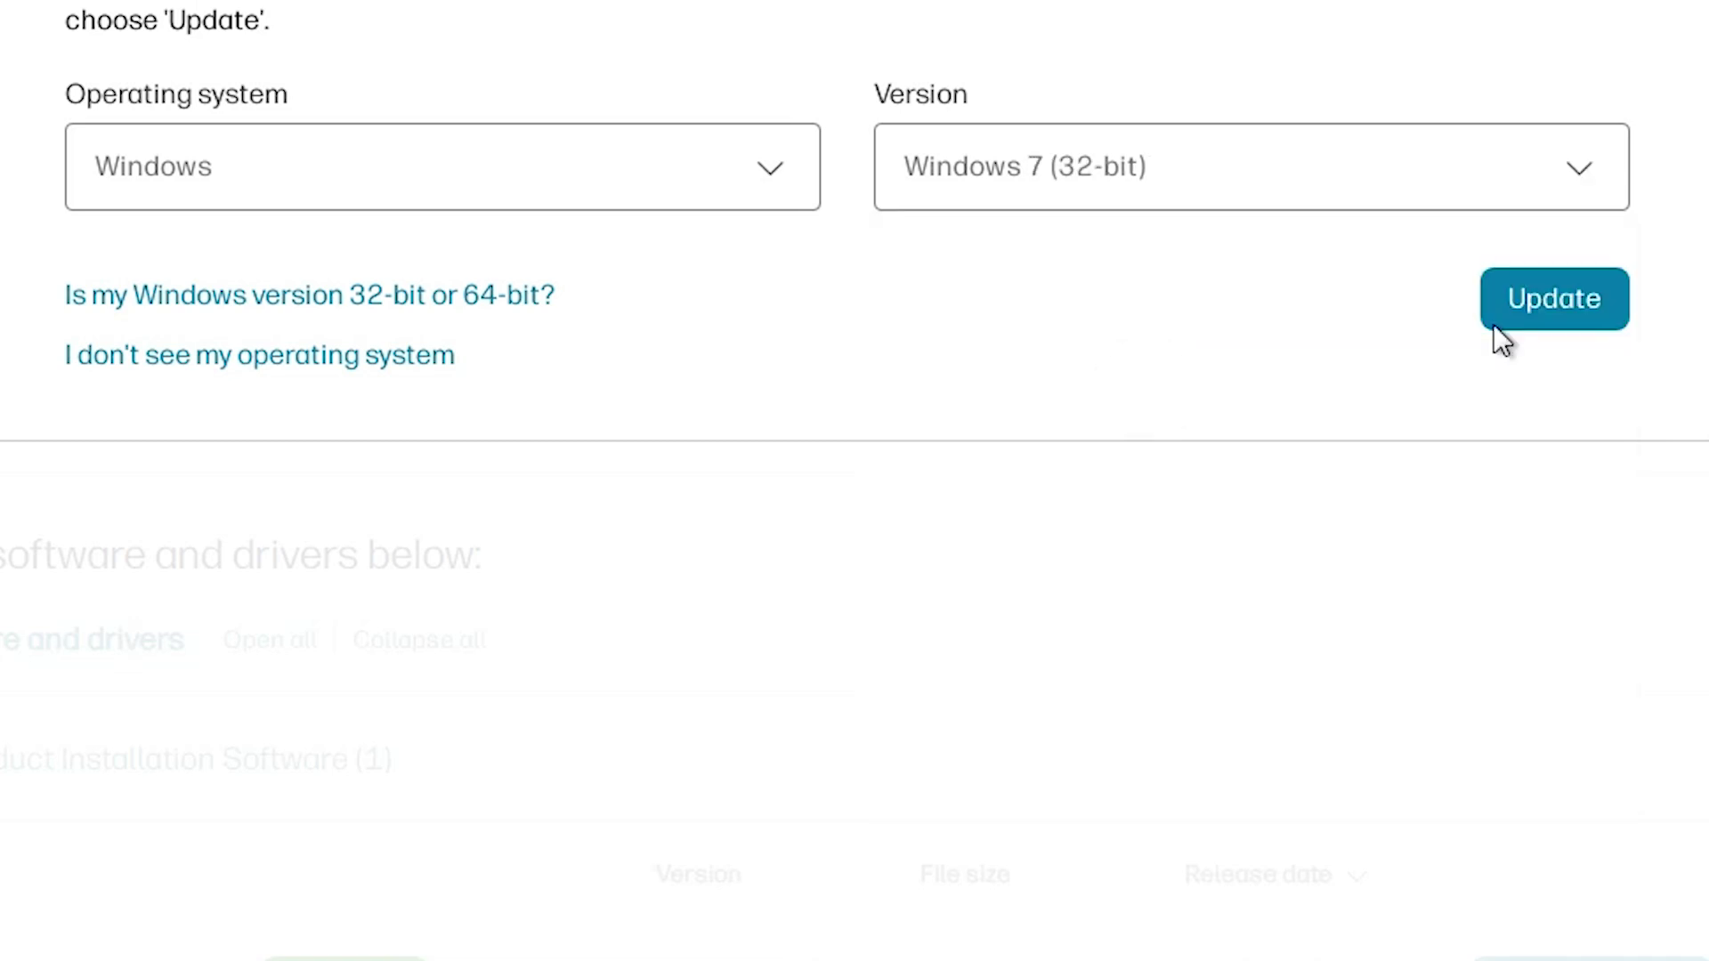
pyautogui.click(1602, 322)
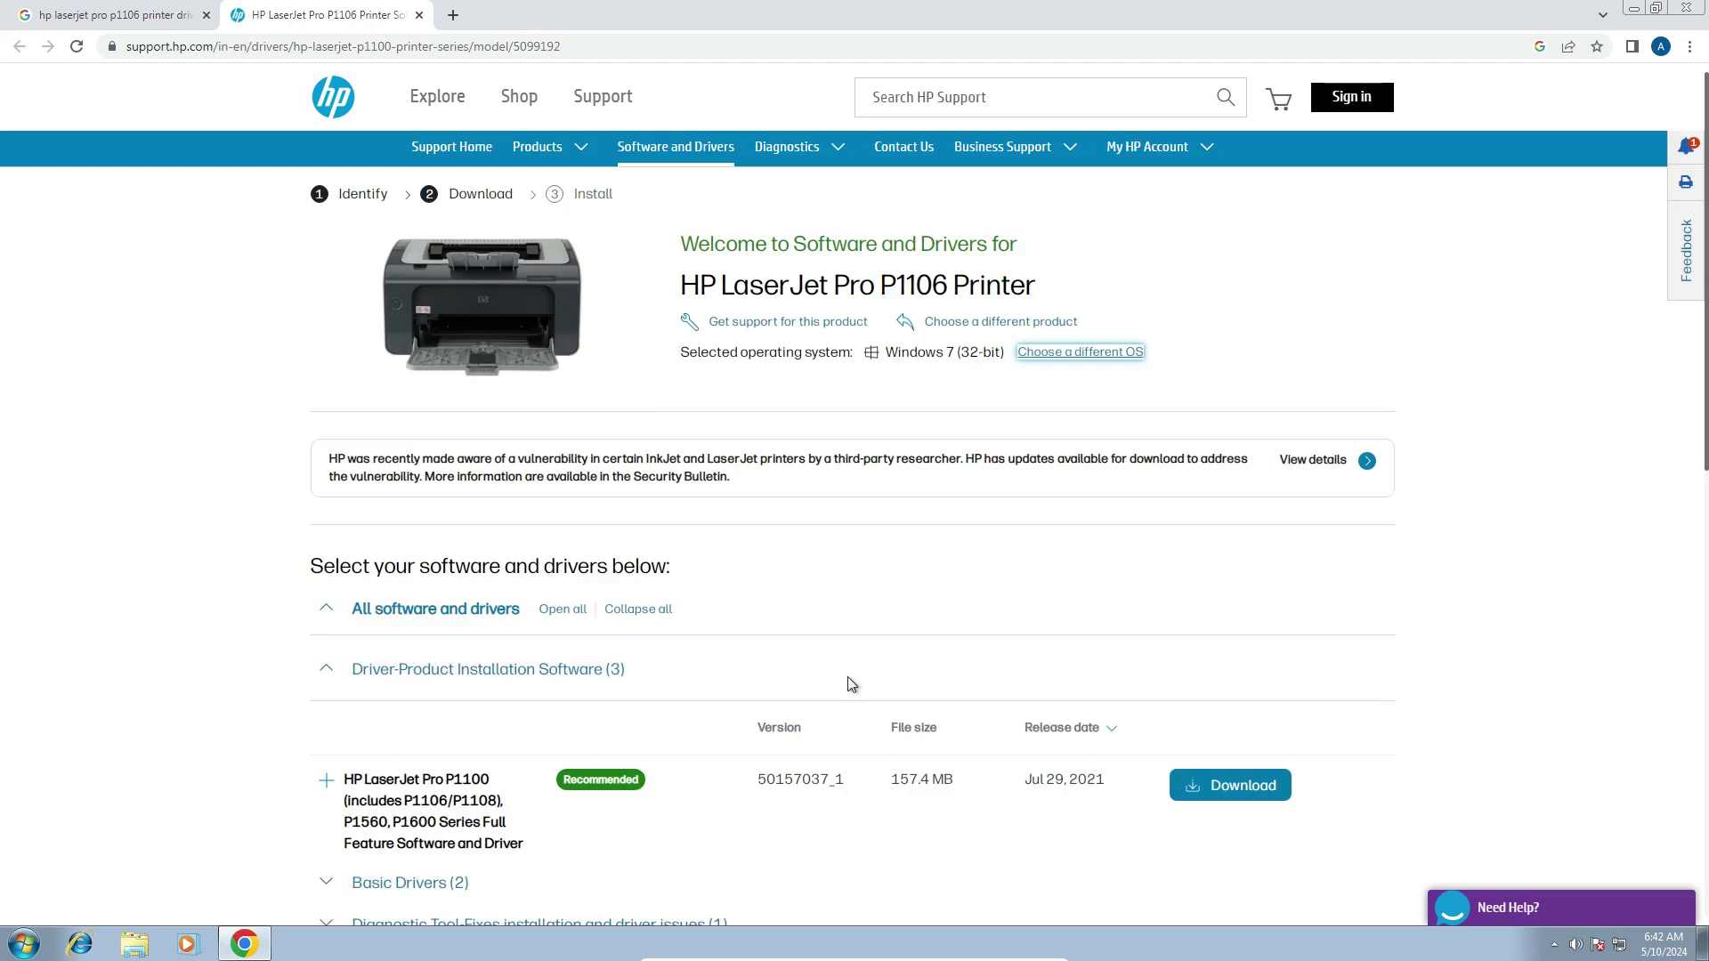
# - Download the recommended Full Feature Software and Driver package (157.4 MB) for the P1100 series
pyautogui.scroll(-3, 175, 520)
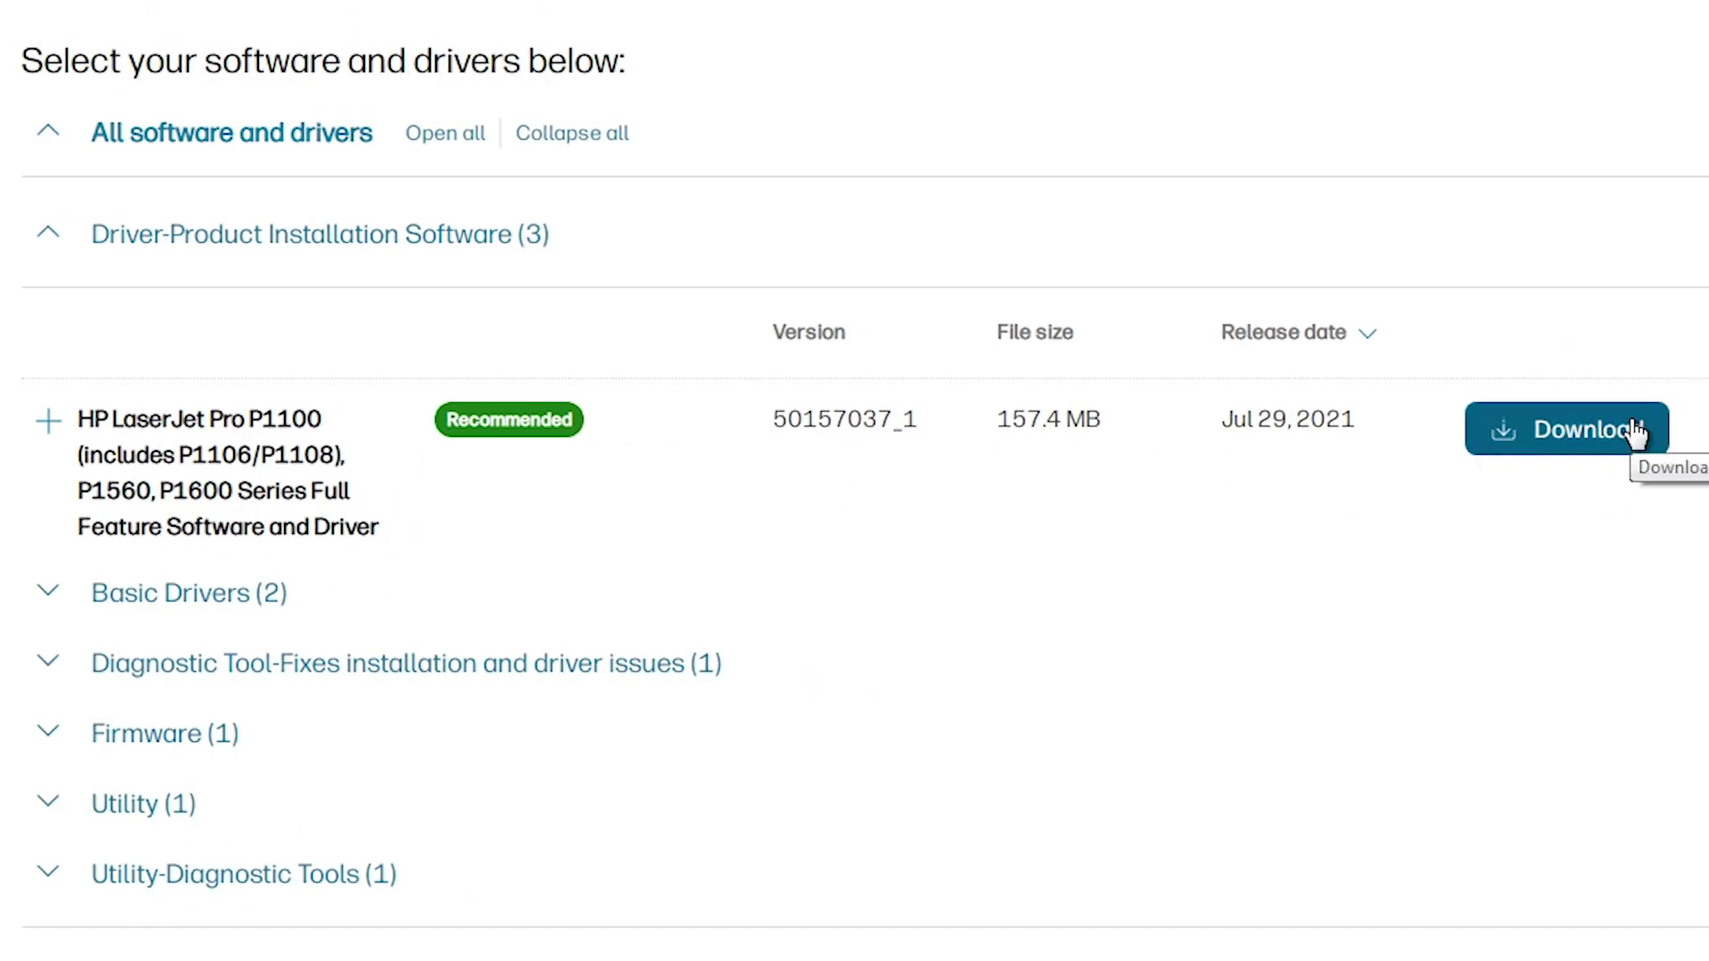
pyautogui.click(1636, 434)
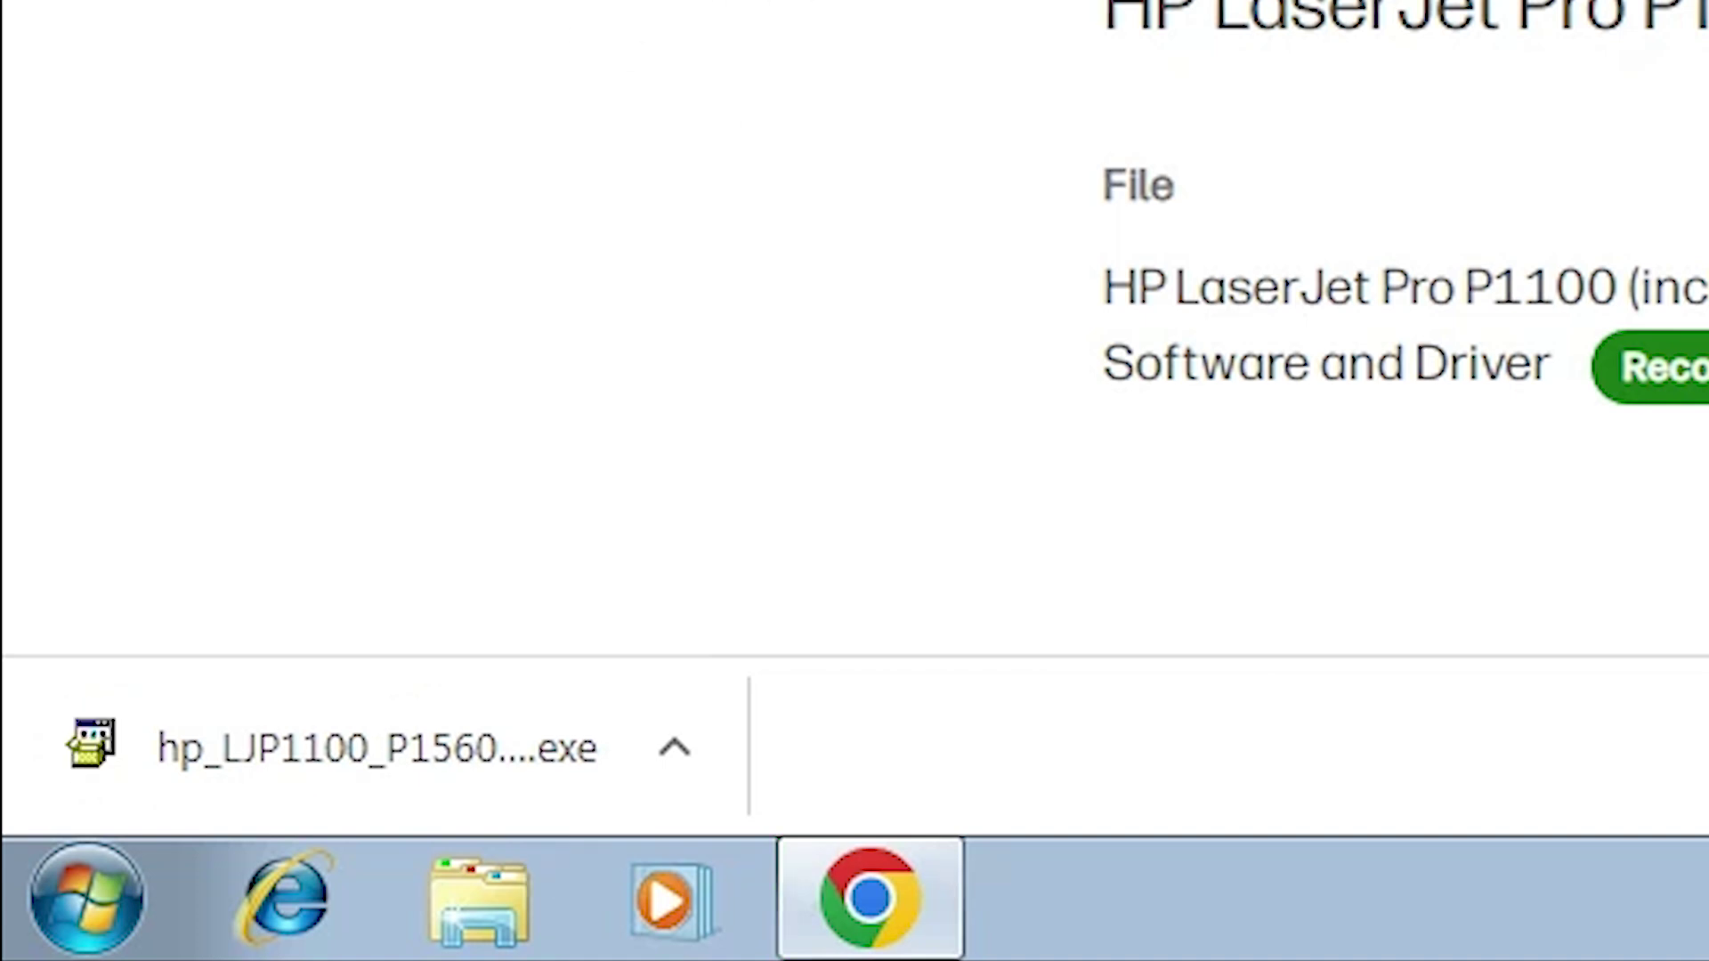
# - Move the downloaded hp_LJP1100 installer from the Downloads folder onto the desktop
pyautogui.click(1439, 751)
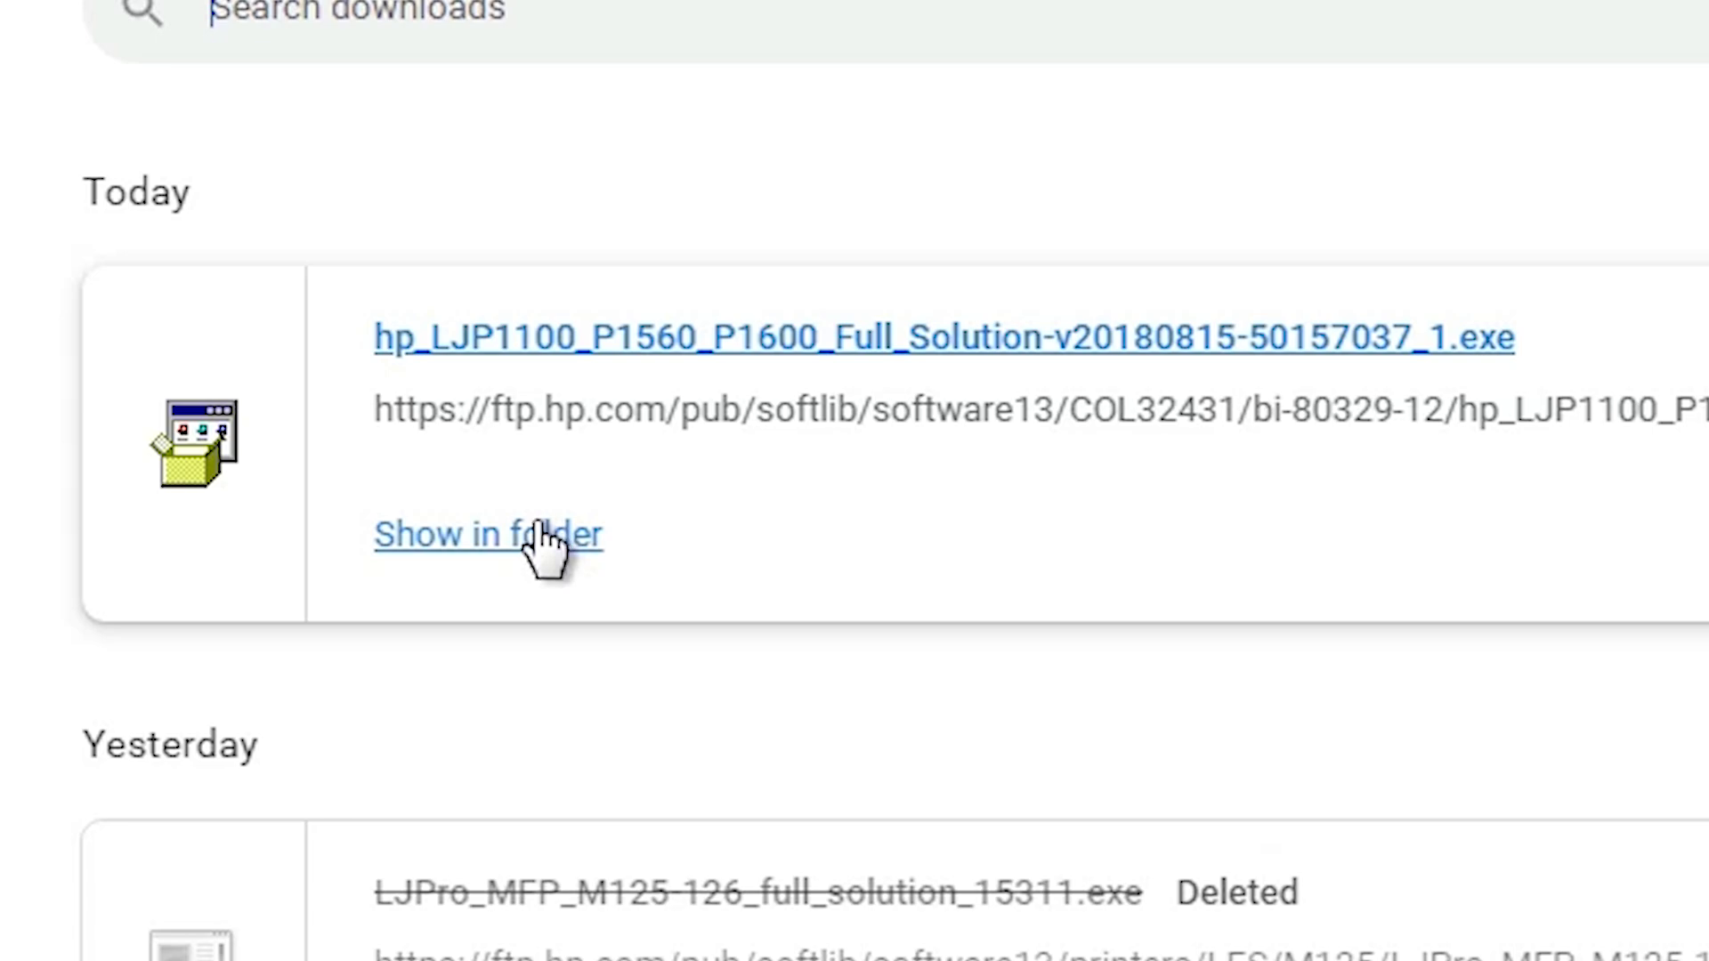
pyautogui.click(534, 534)
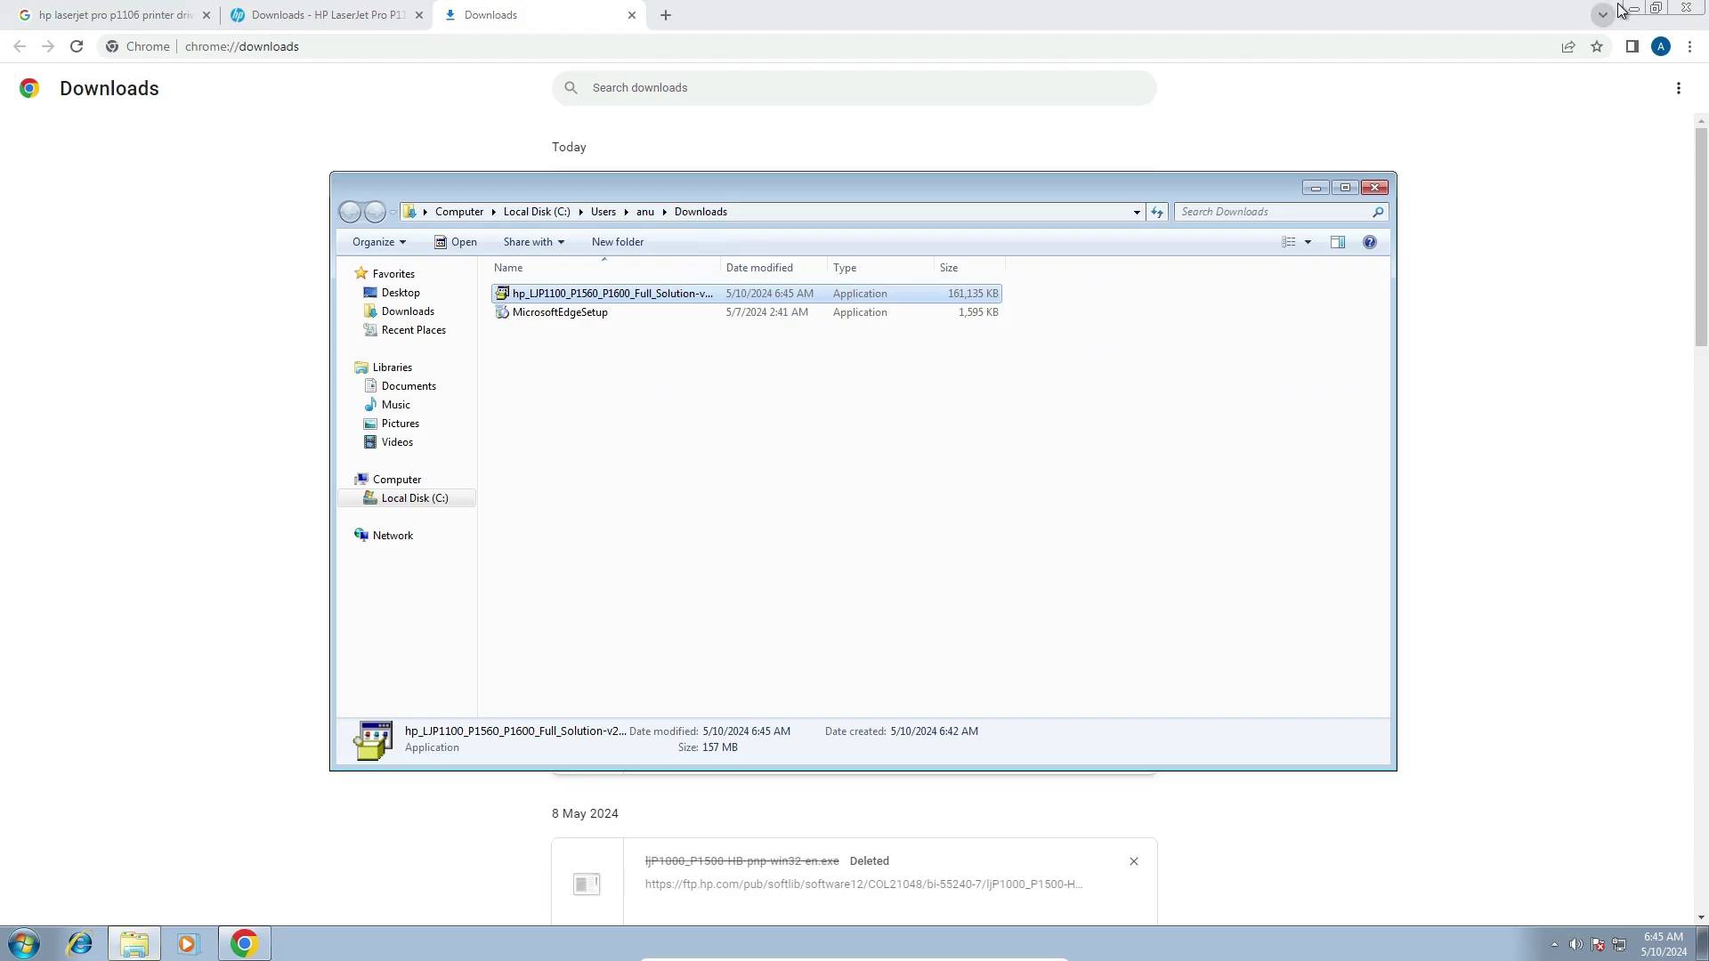
pyautogui.click(1607, 14)
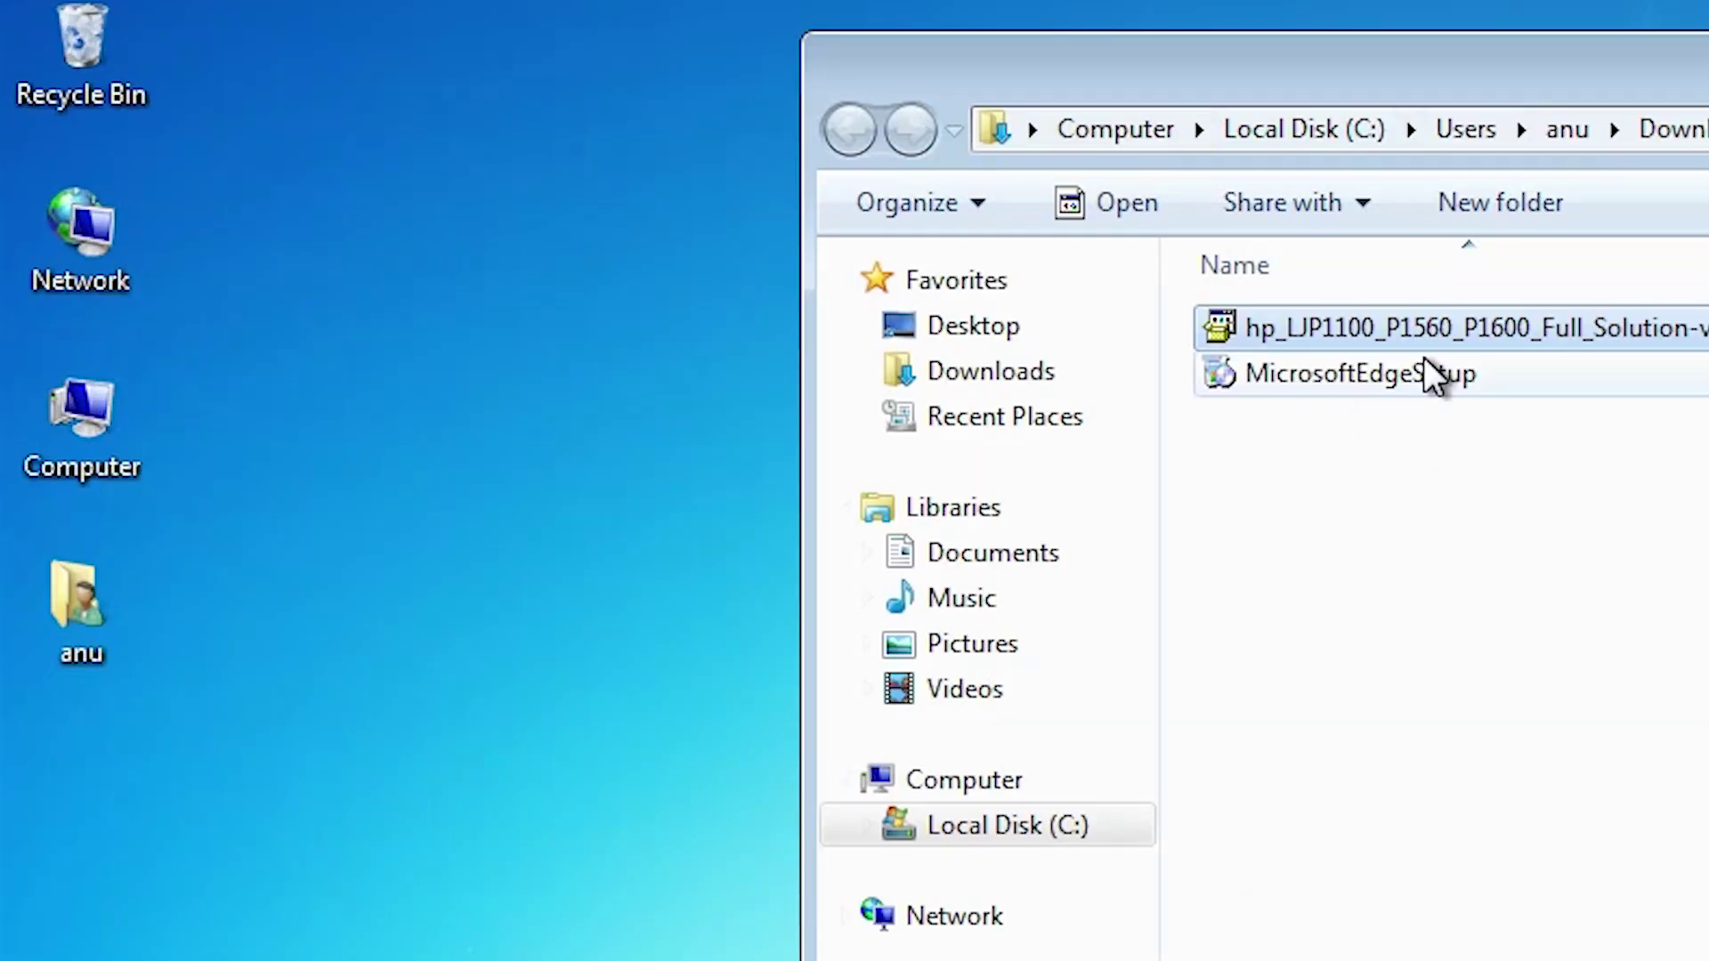
pyautogui.moveTo(1425, 331); pyautogui.dragTo(143, 930)
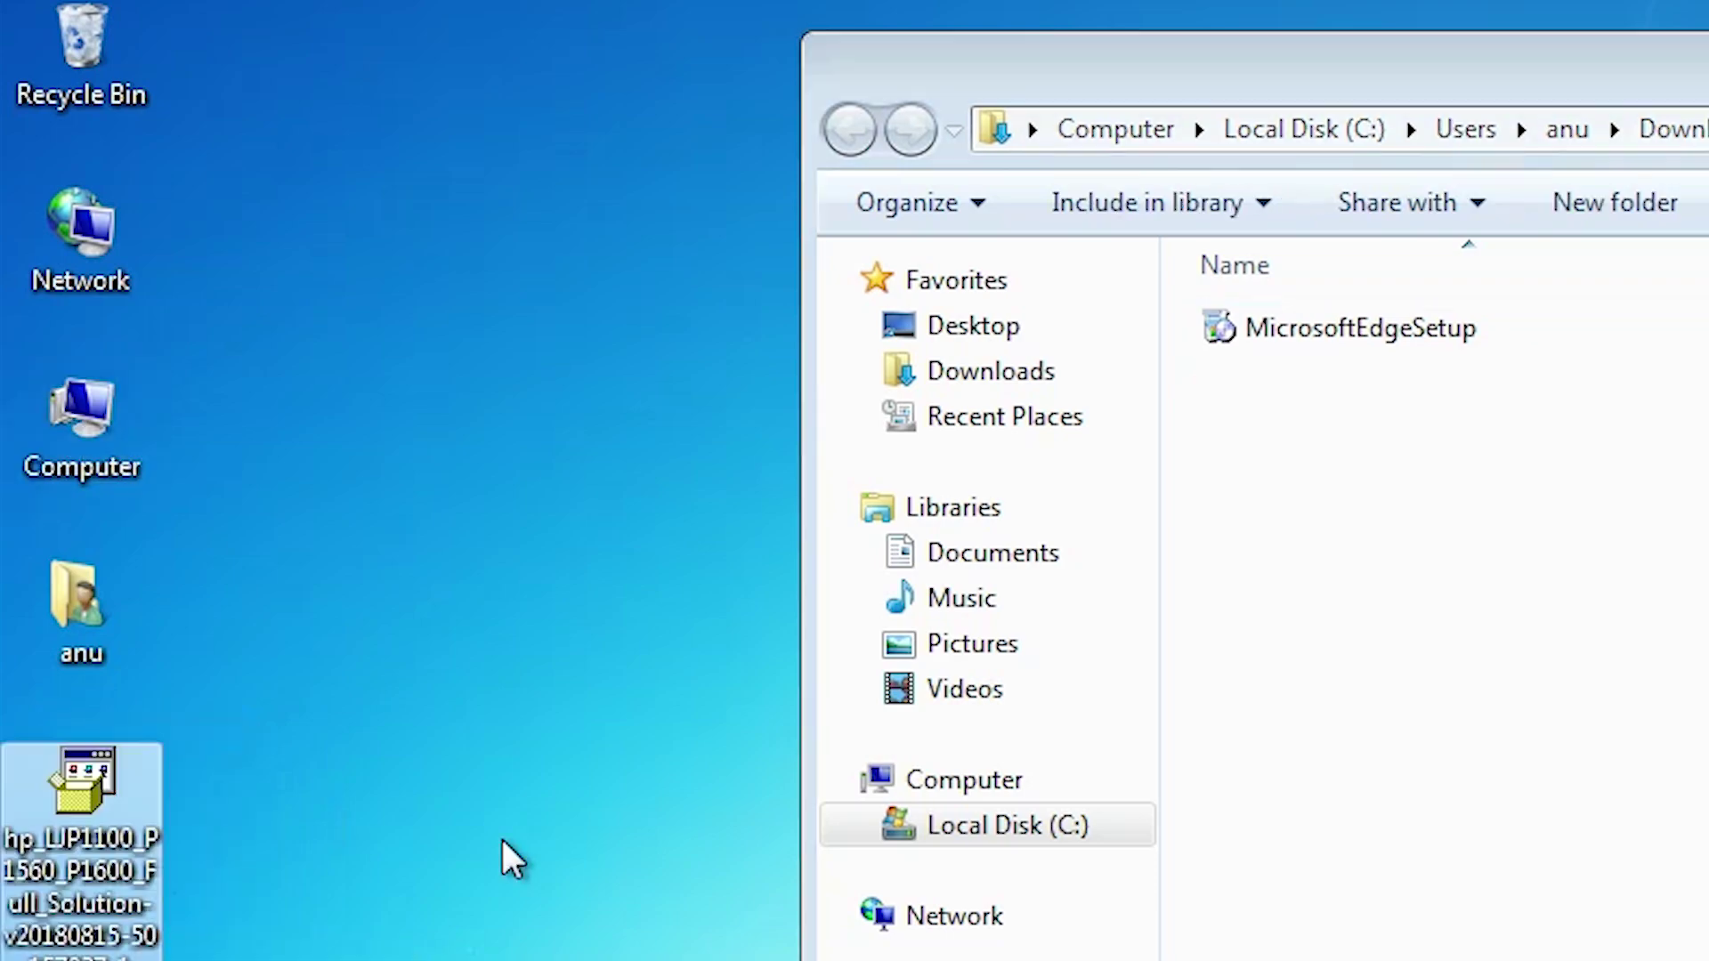
pyautogui.click(1371, 191)
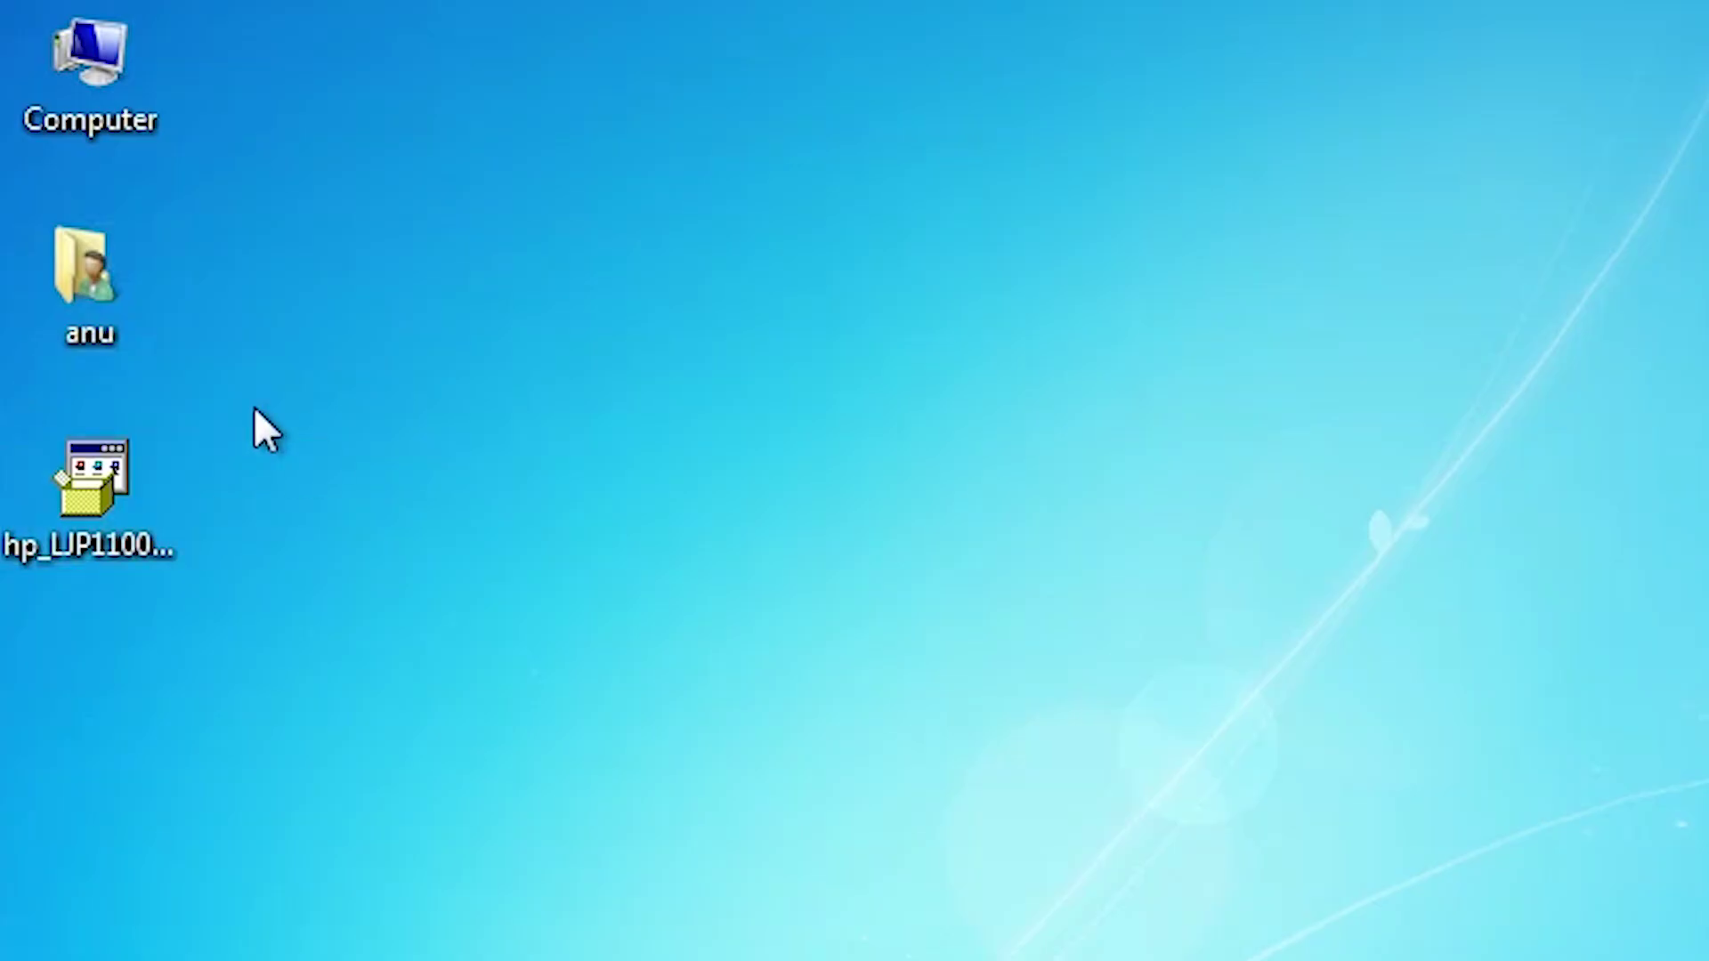
# - Extract the installer with WinRAR into a new hp_LJP1100 desktop folder and check its contents
pyautogui.rightClick(94, 517)
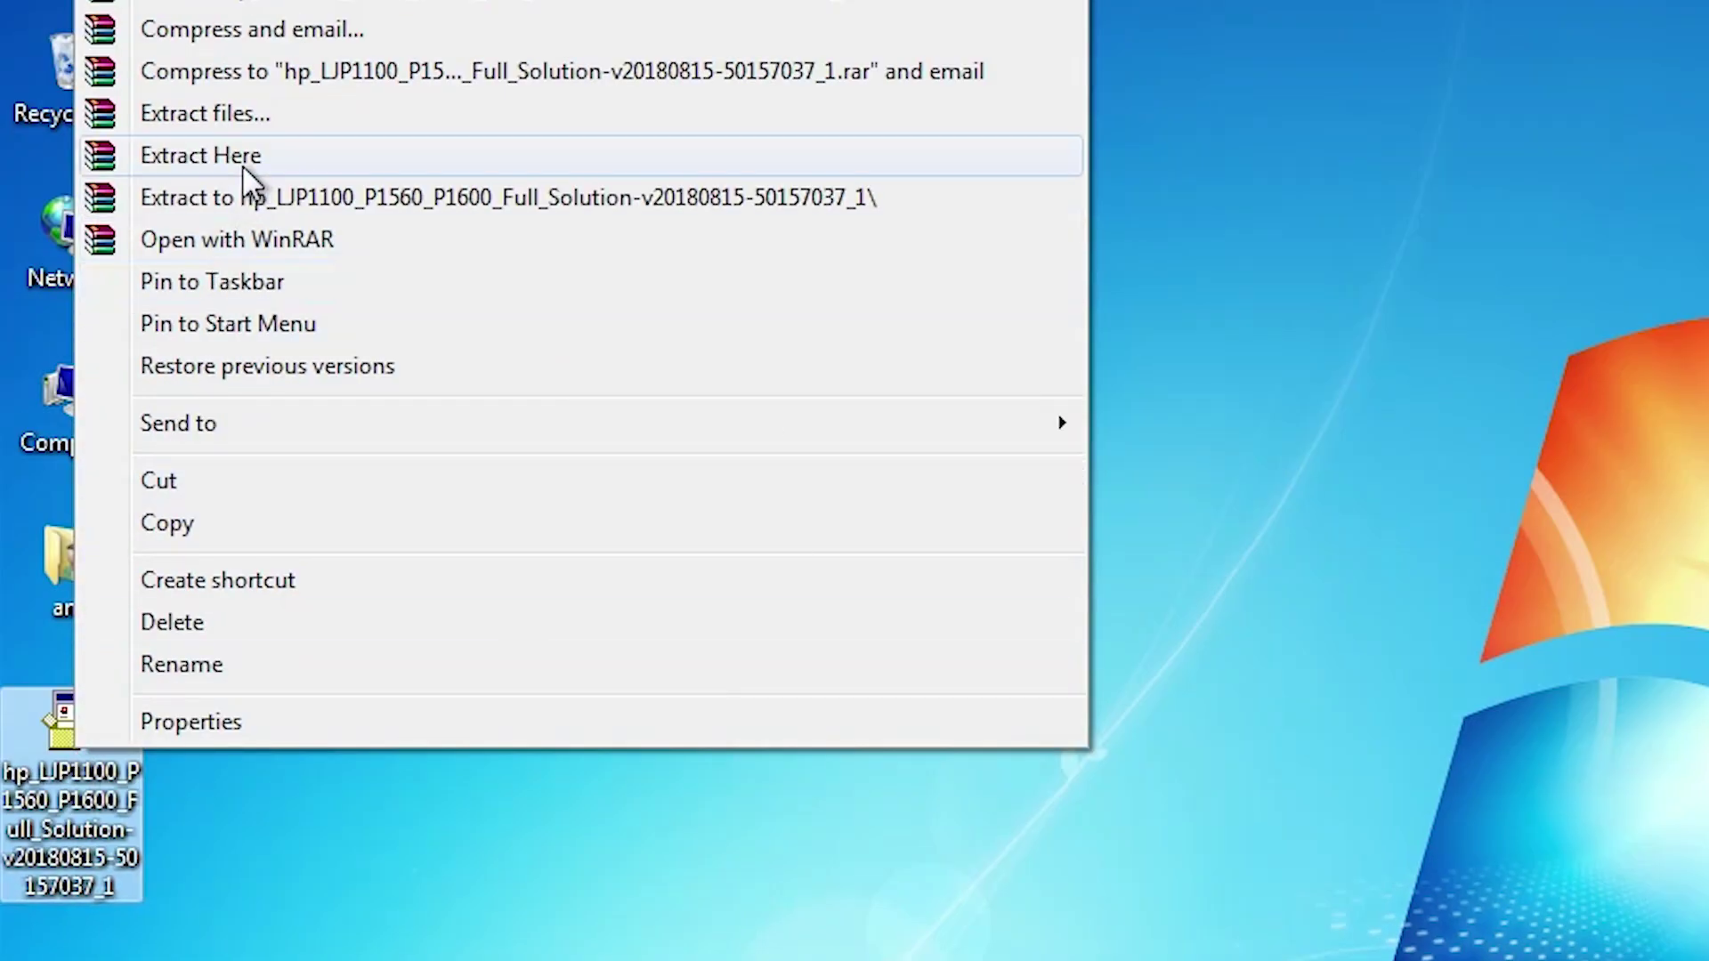
pyautogui.click(243, 120)
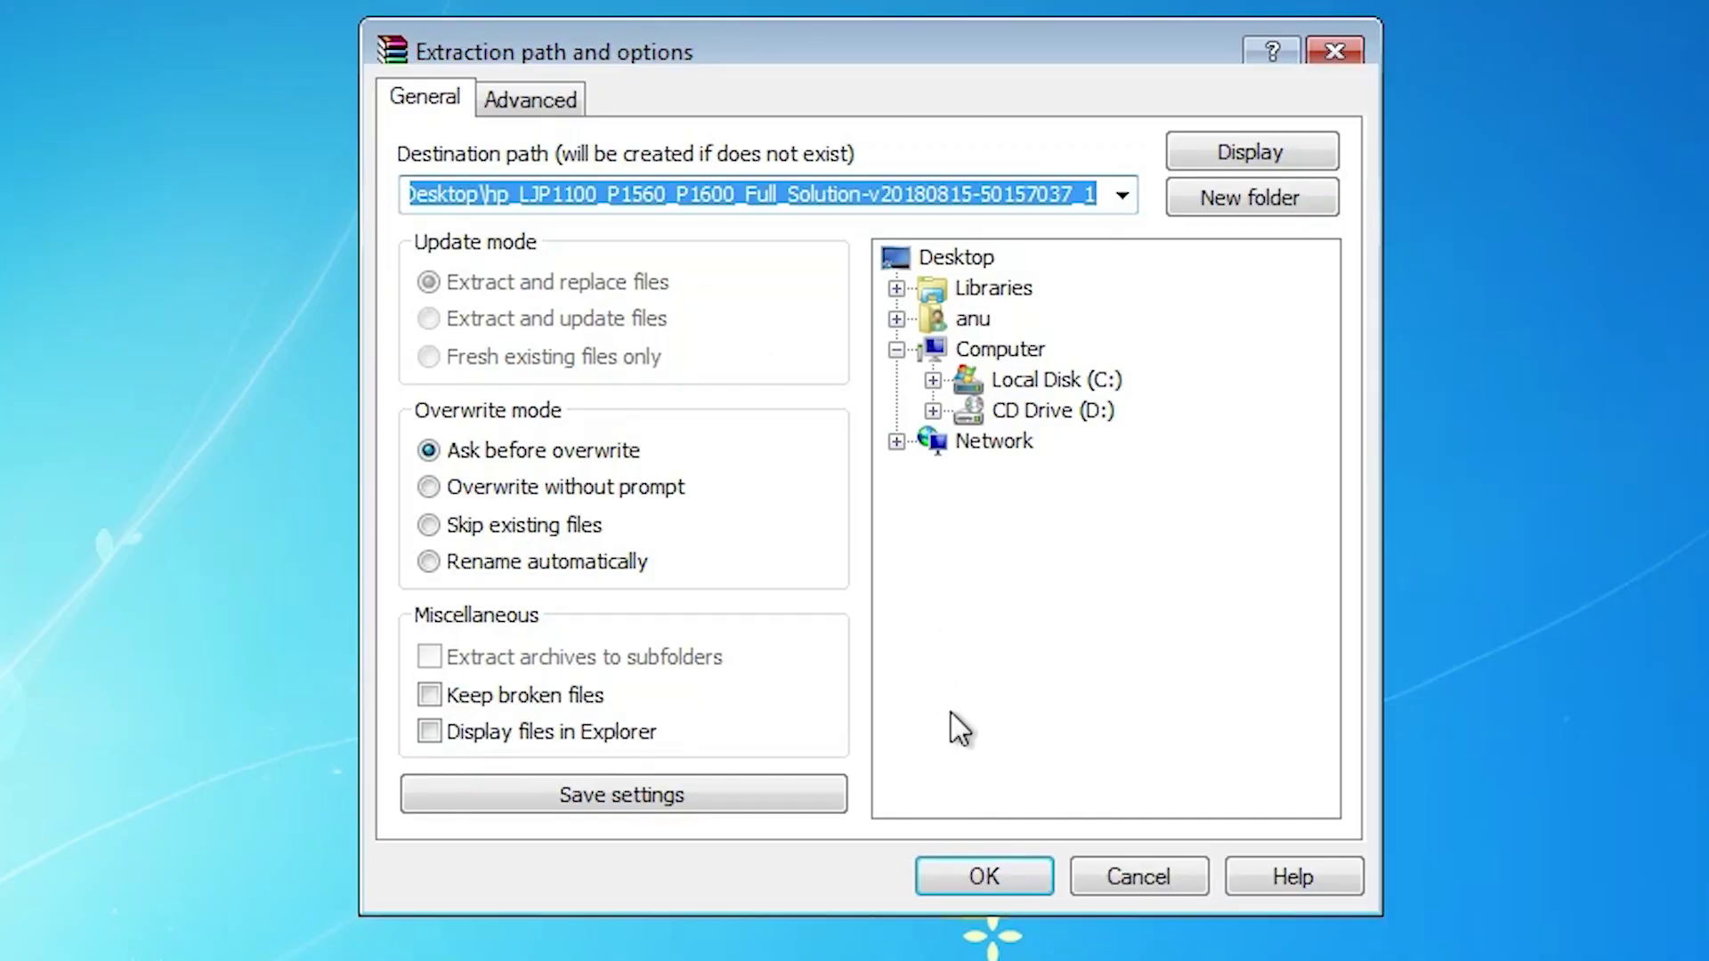
pyautogui.click(1013, 876)
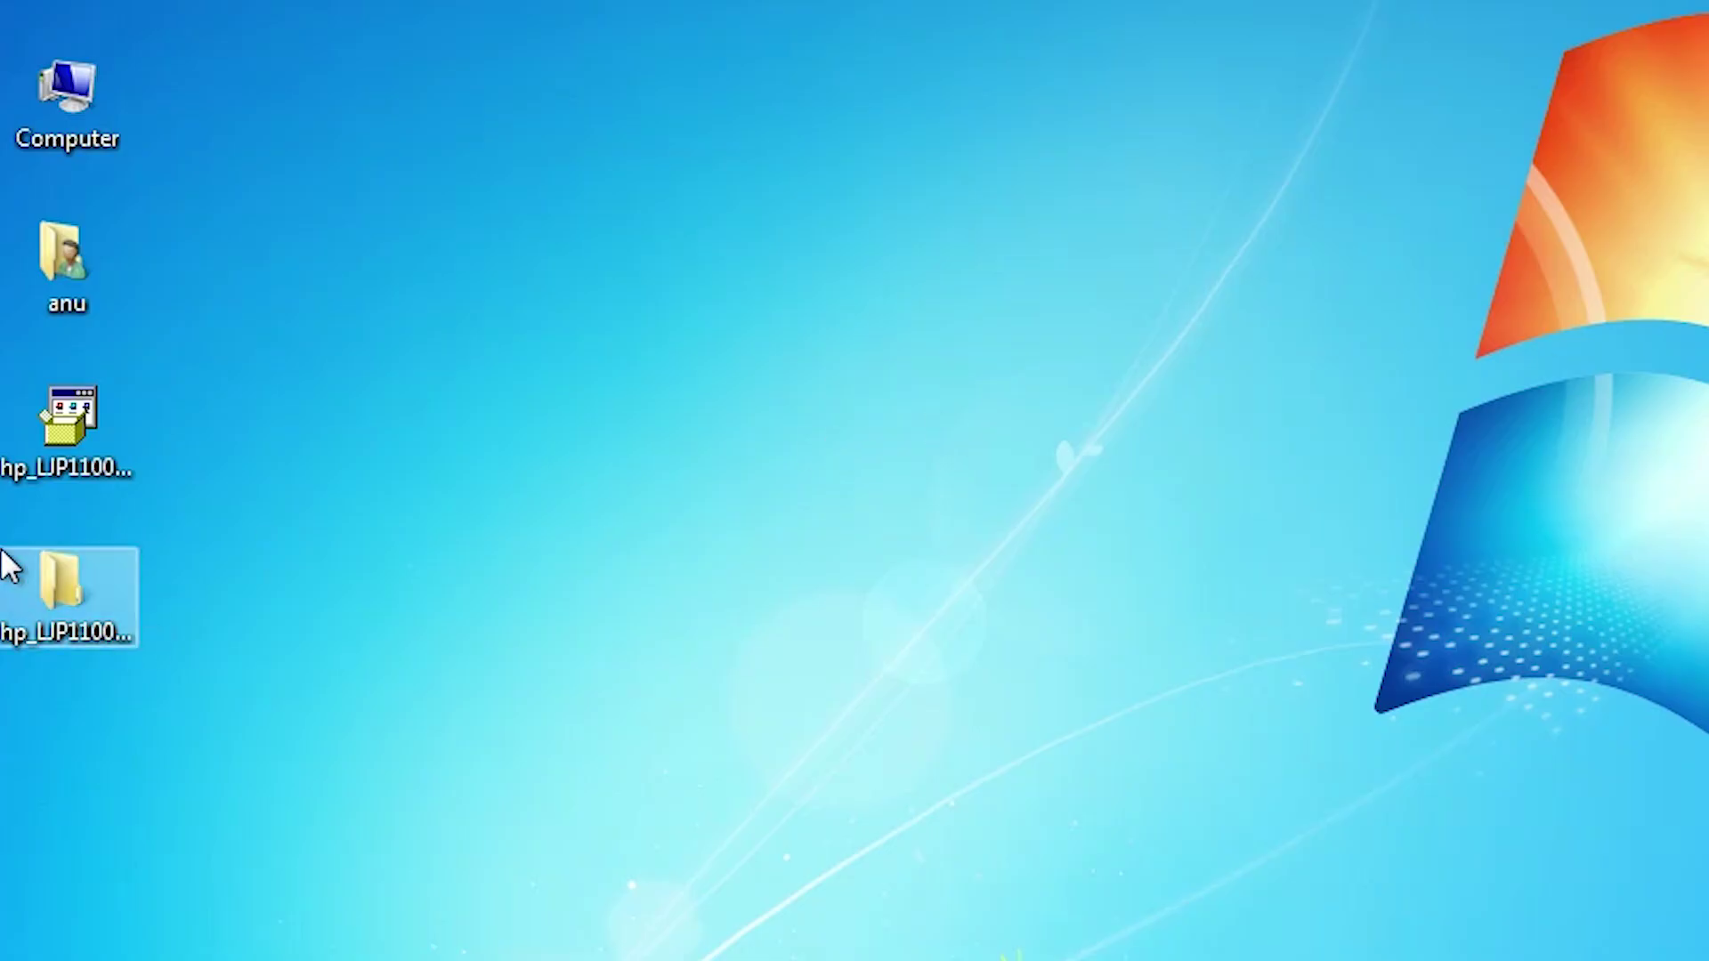
pyautogui.doubleClick(60, 610)
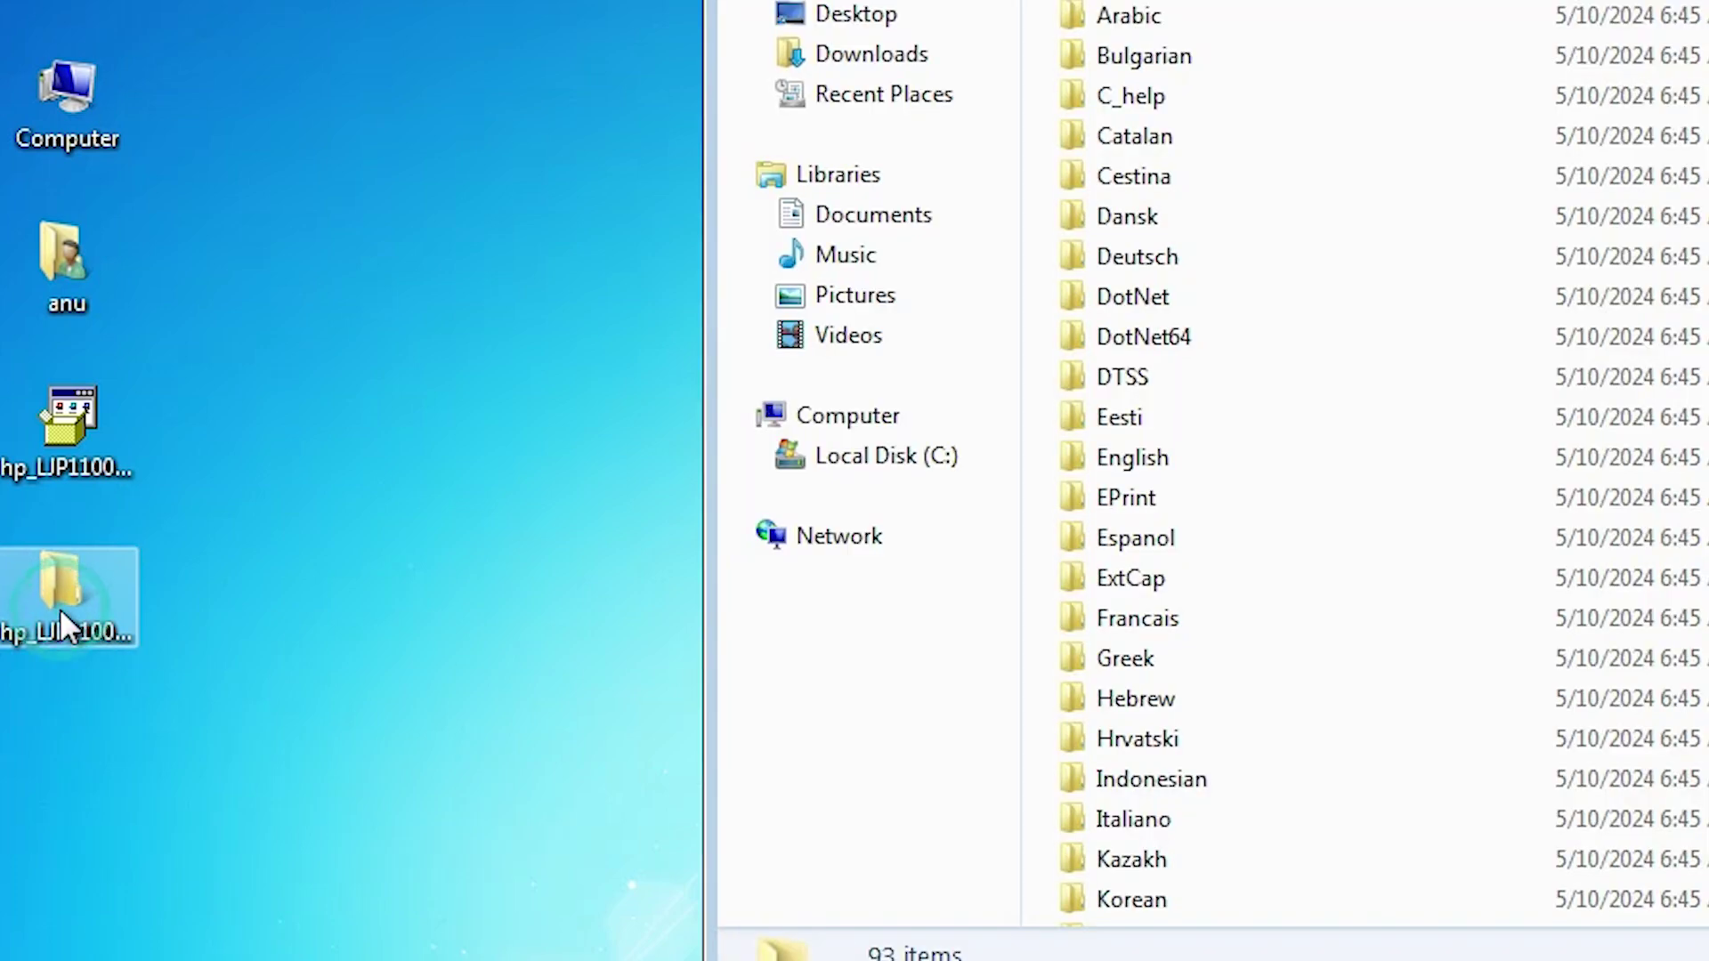
pyautogui.scroll(-19, 938, 603)
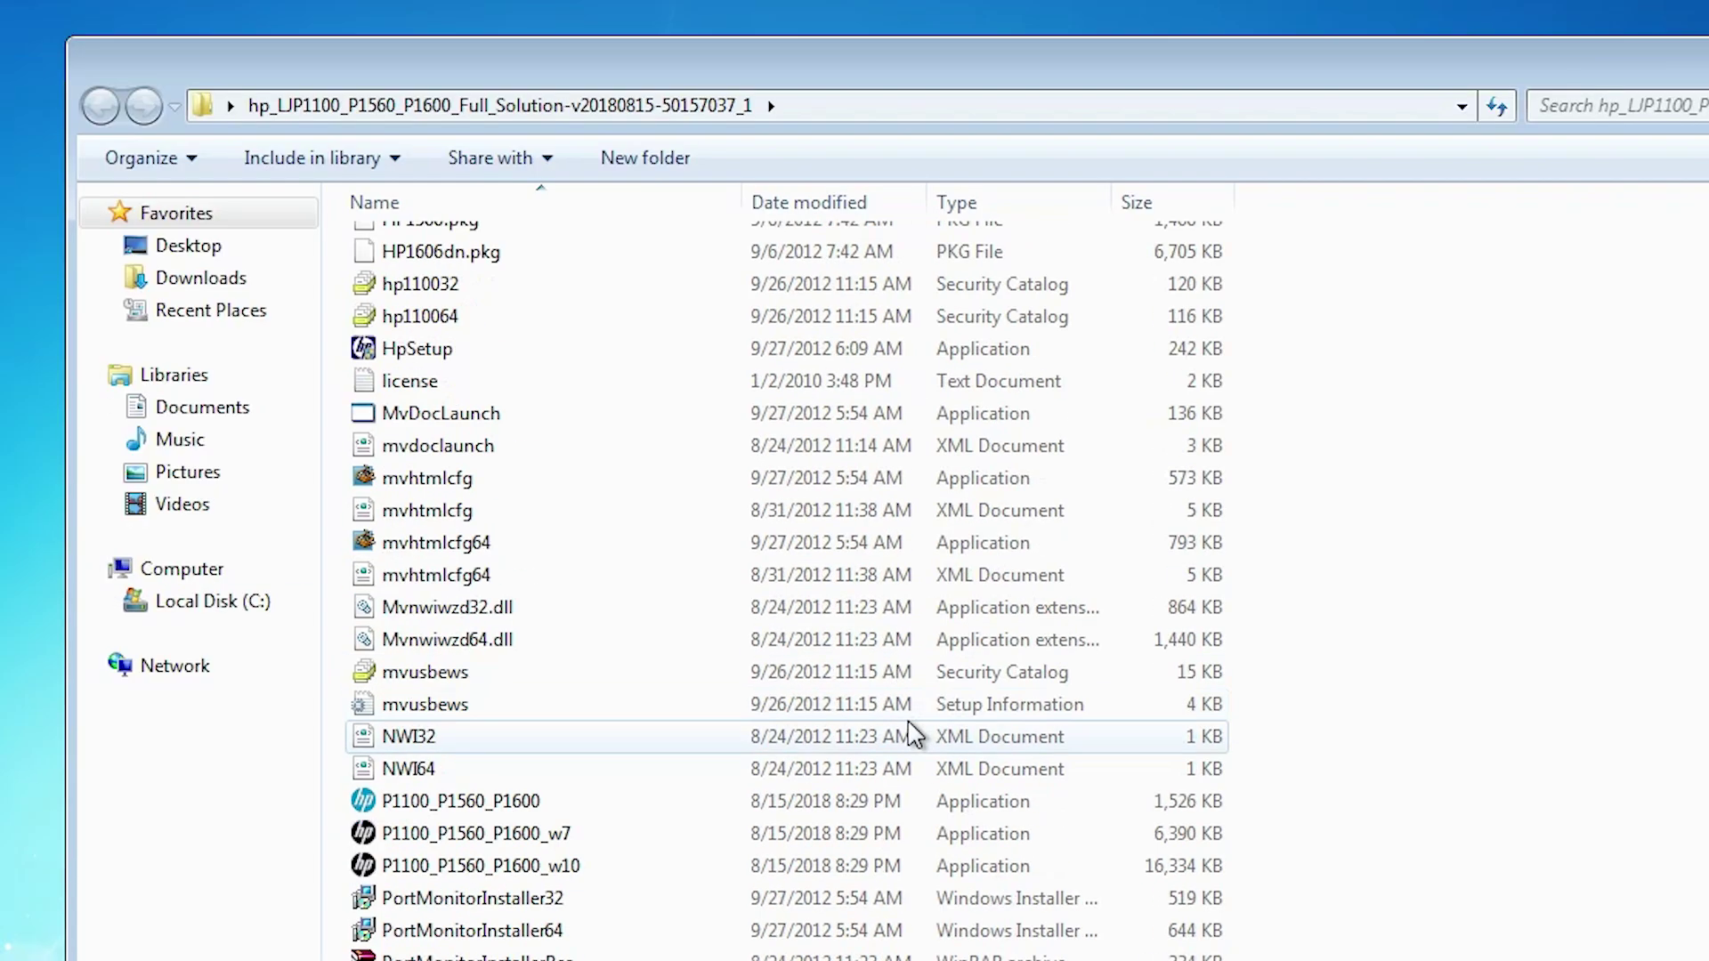
pyautogui.scroll(-4, 915, 735)
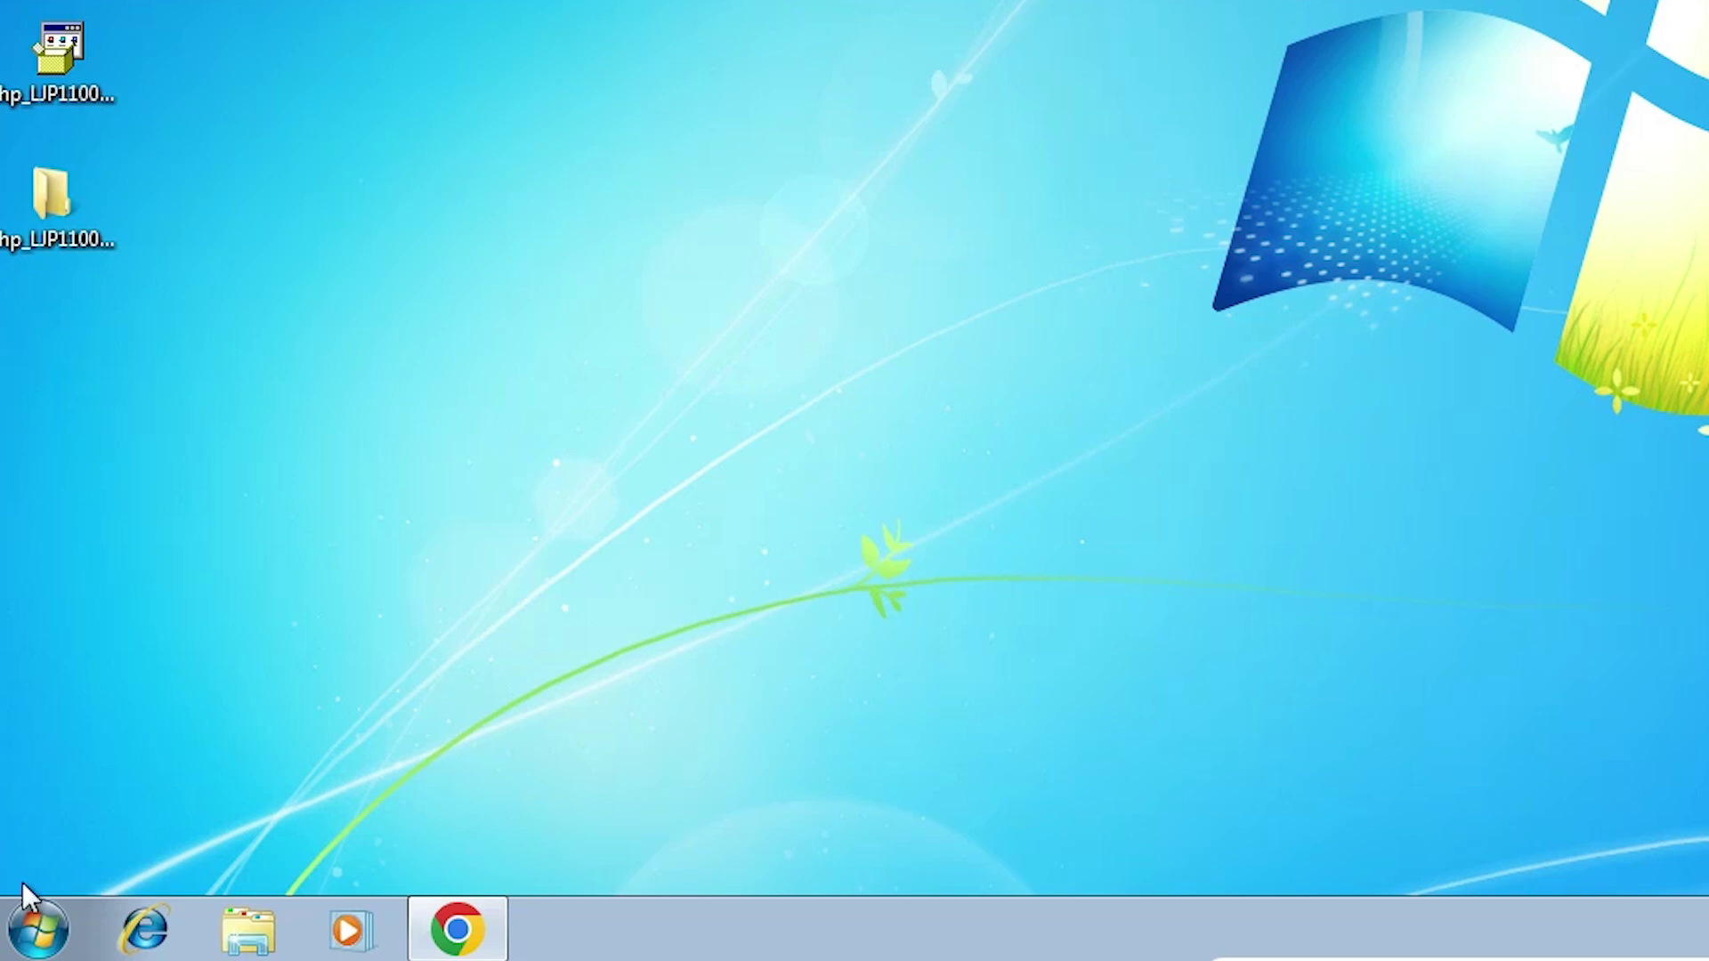
# - Go to Control Panel's Devices and Printers and launch the Add Printer wizard
pyautogui.click(19, 948)
pyautogui.click(592, 552)
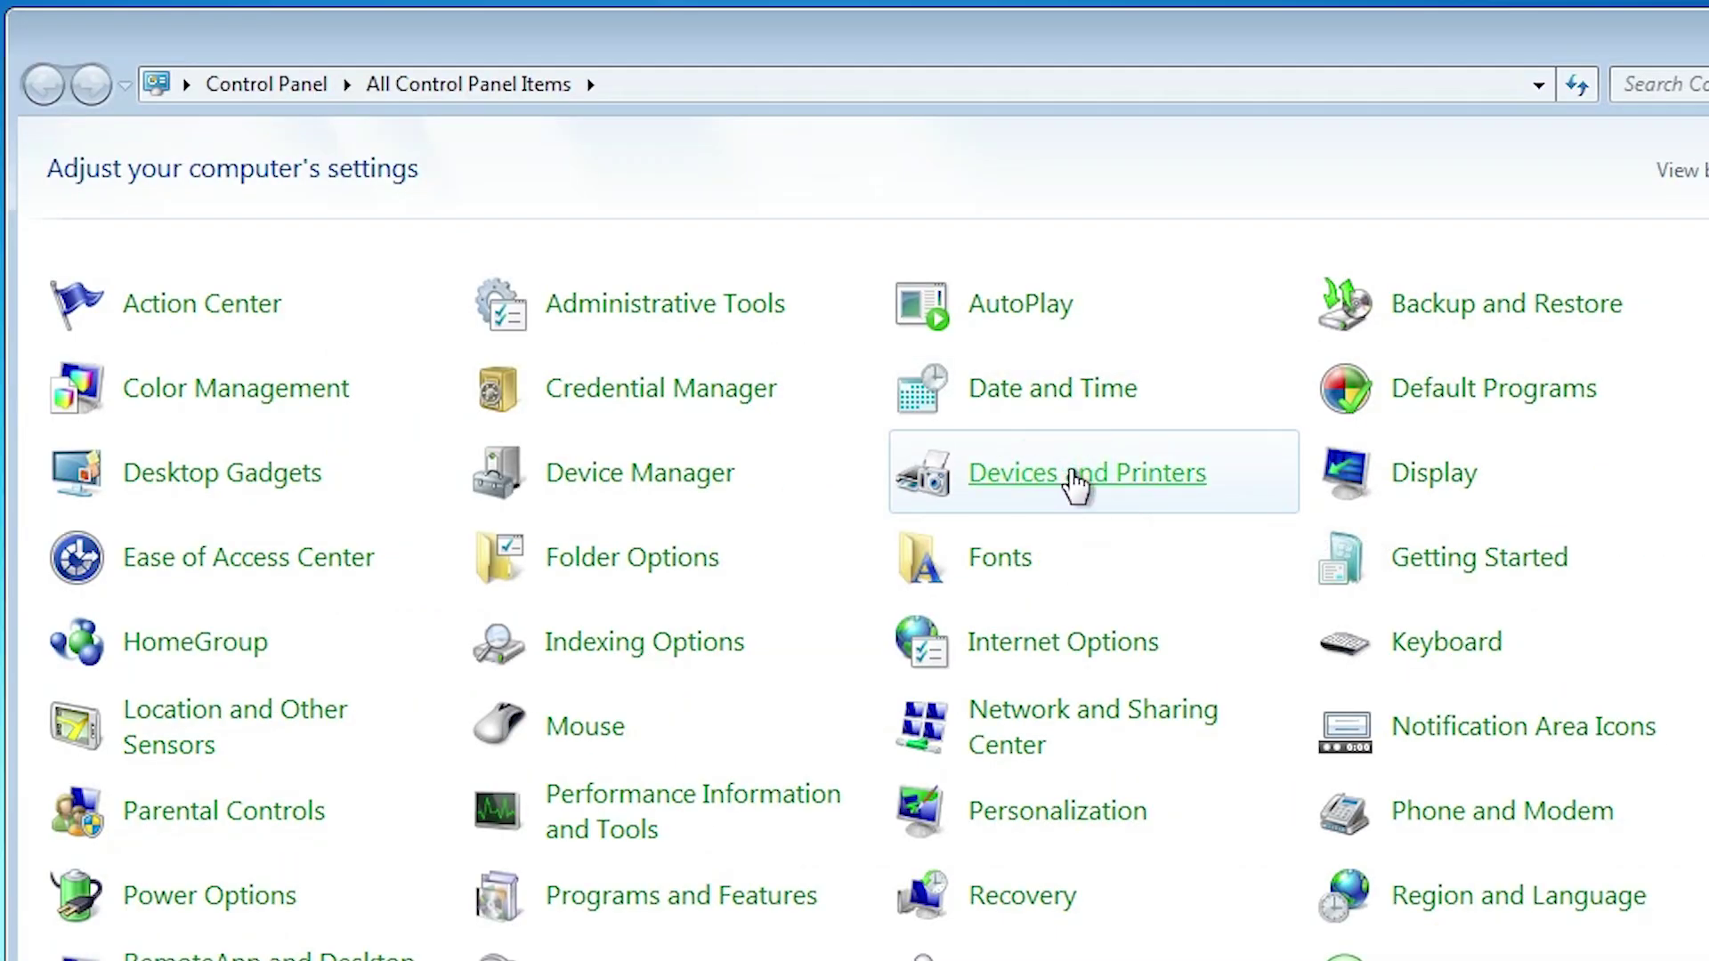
pyautogui.click(1073, 473)
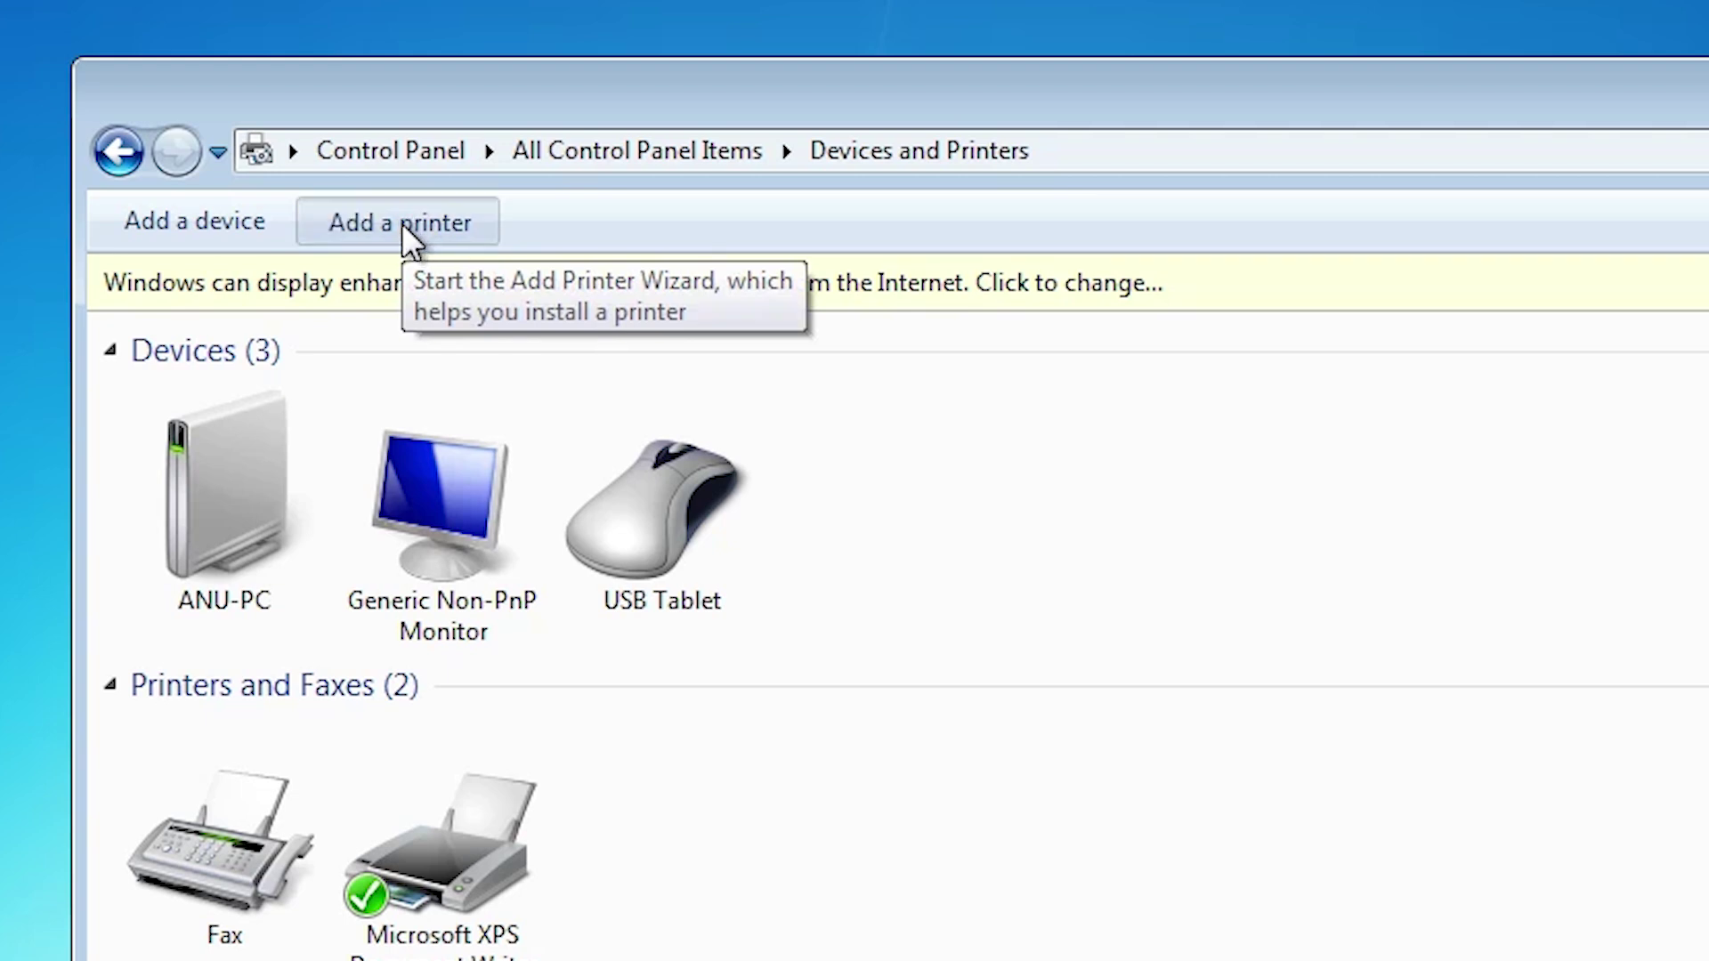
pyautogui.click(402, 222)
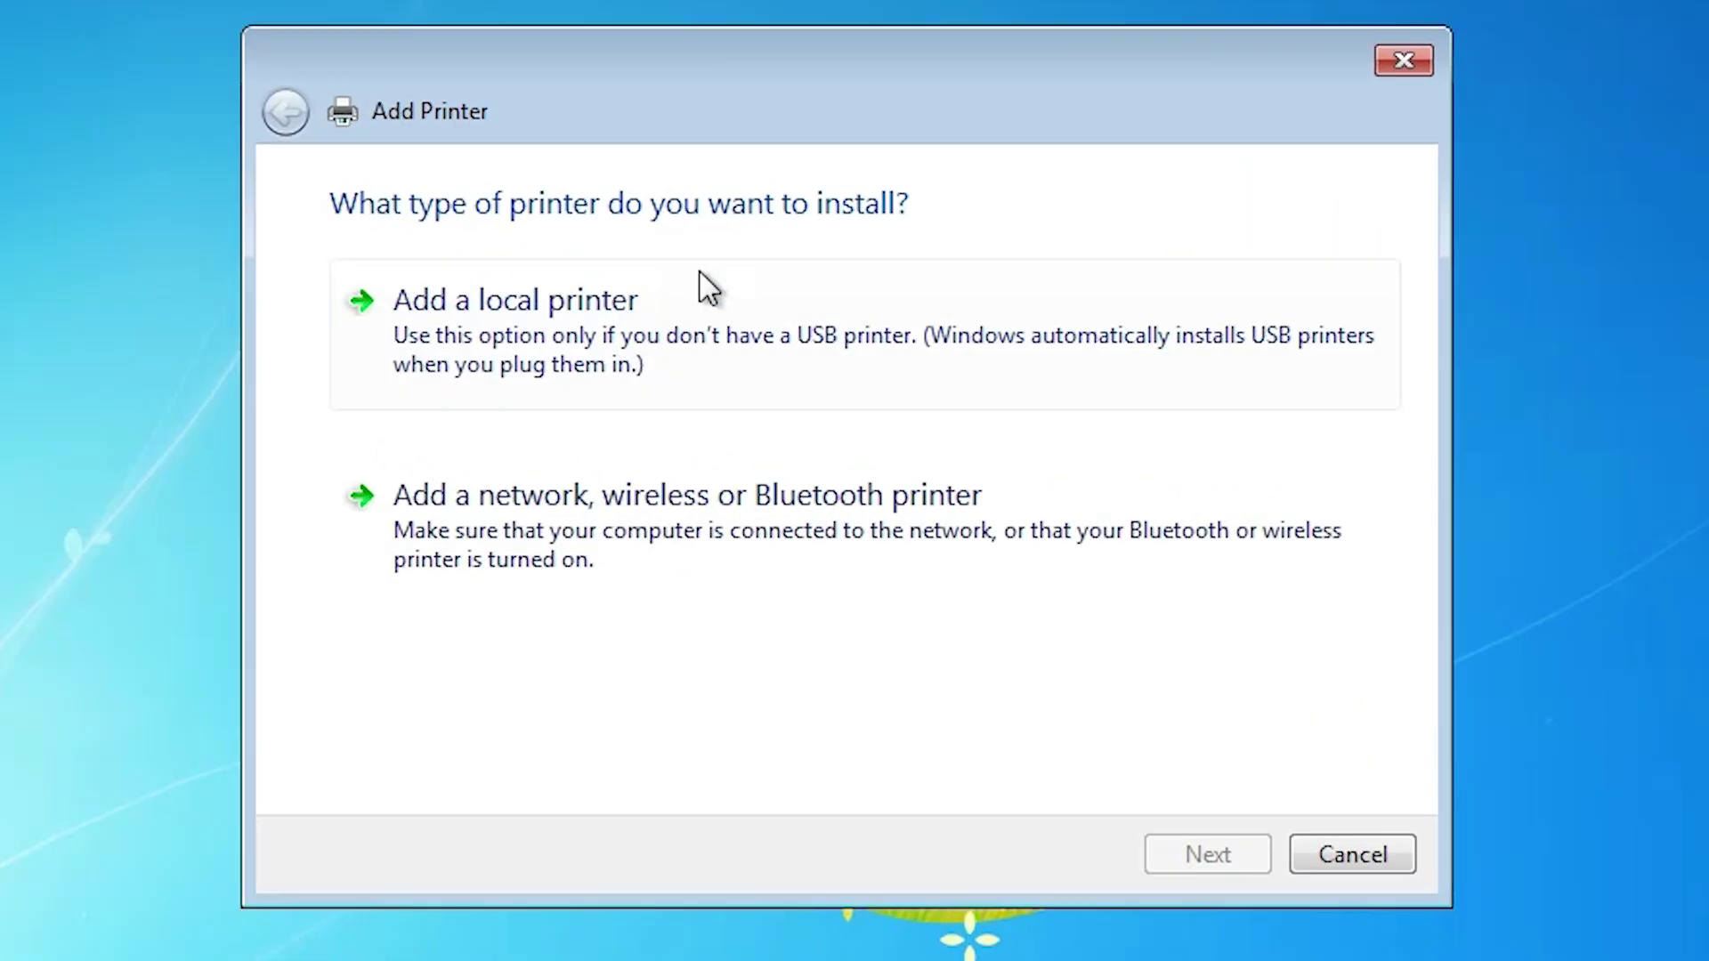
# - Add a local printer on the existing USB001 (Local Port) and proceed to driver installation
pyautogui.click(723, 354)
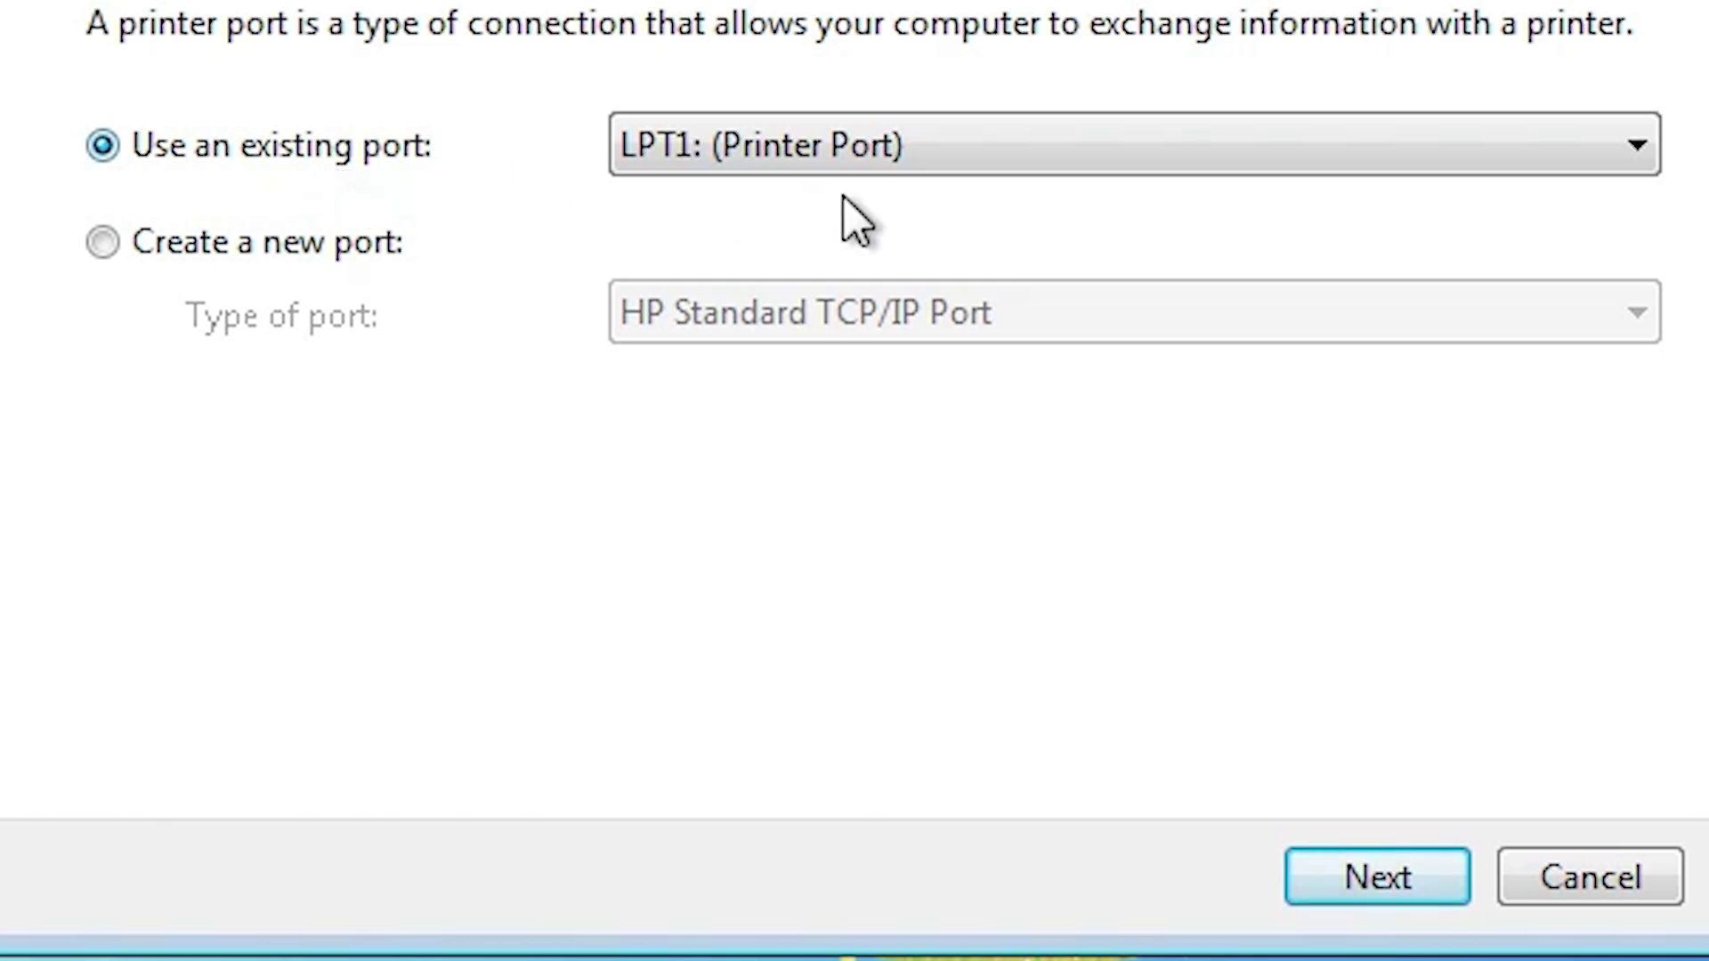
pyautogui.click(871, 162)
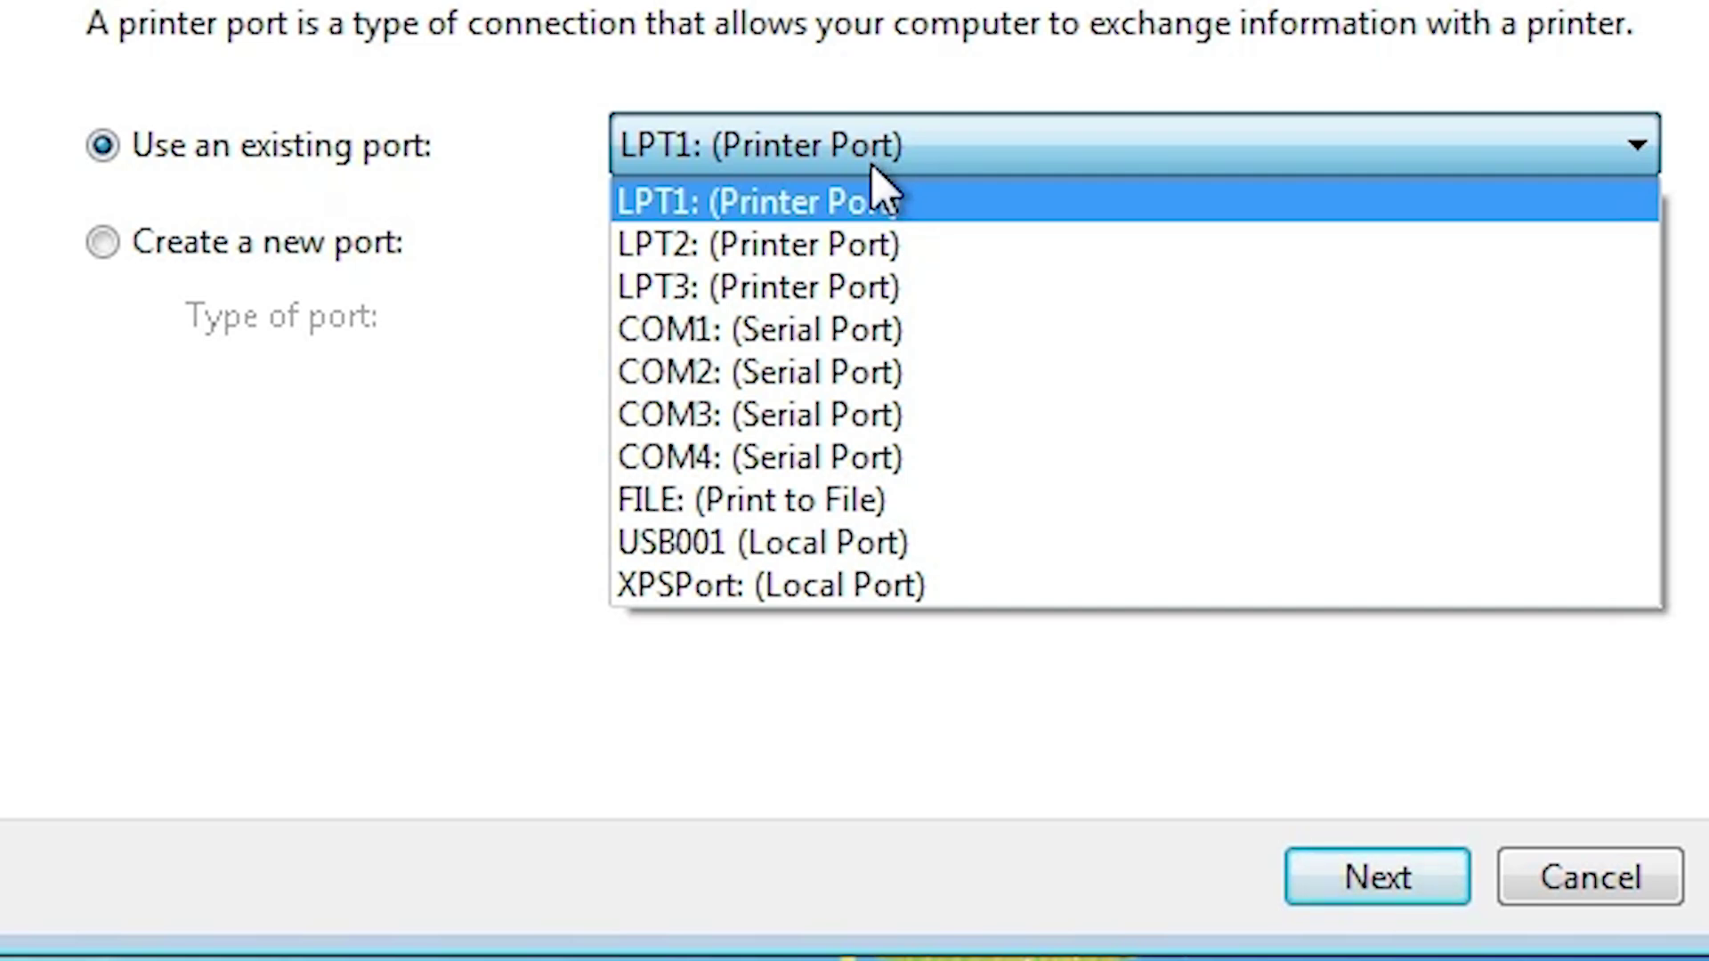
pyautogui.click(832, 543)
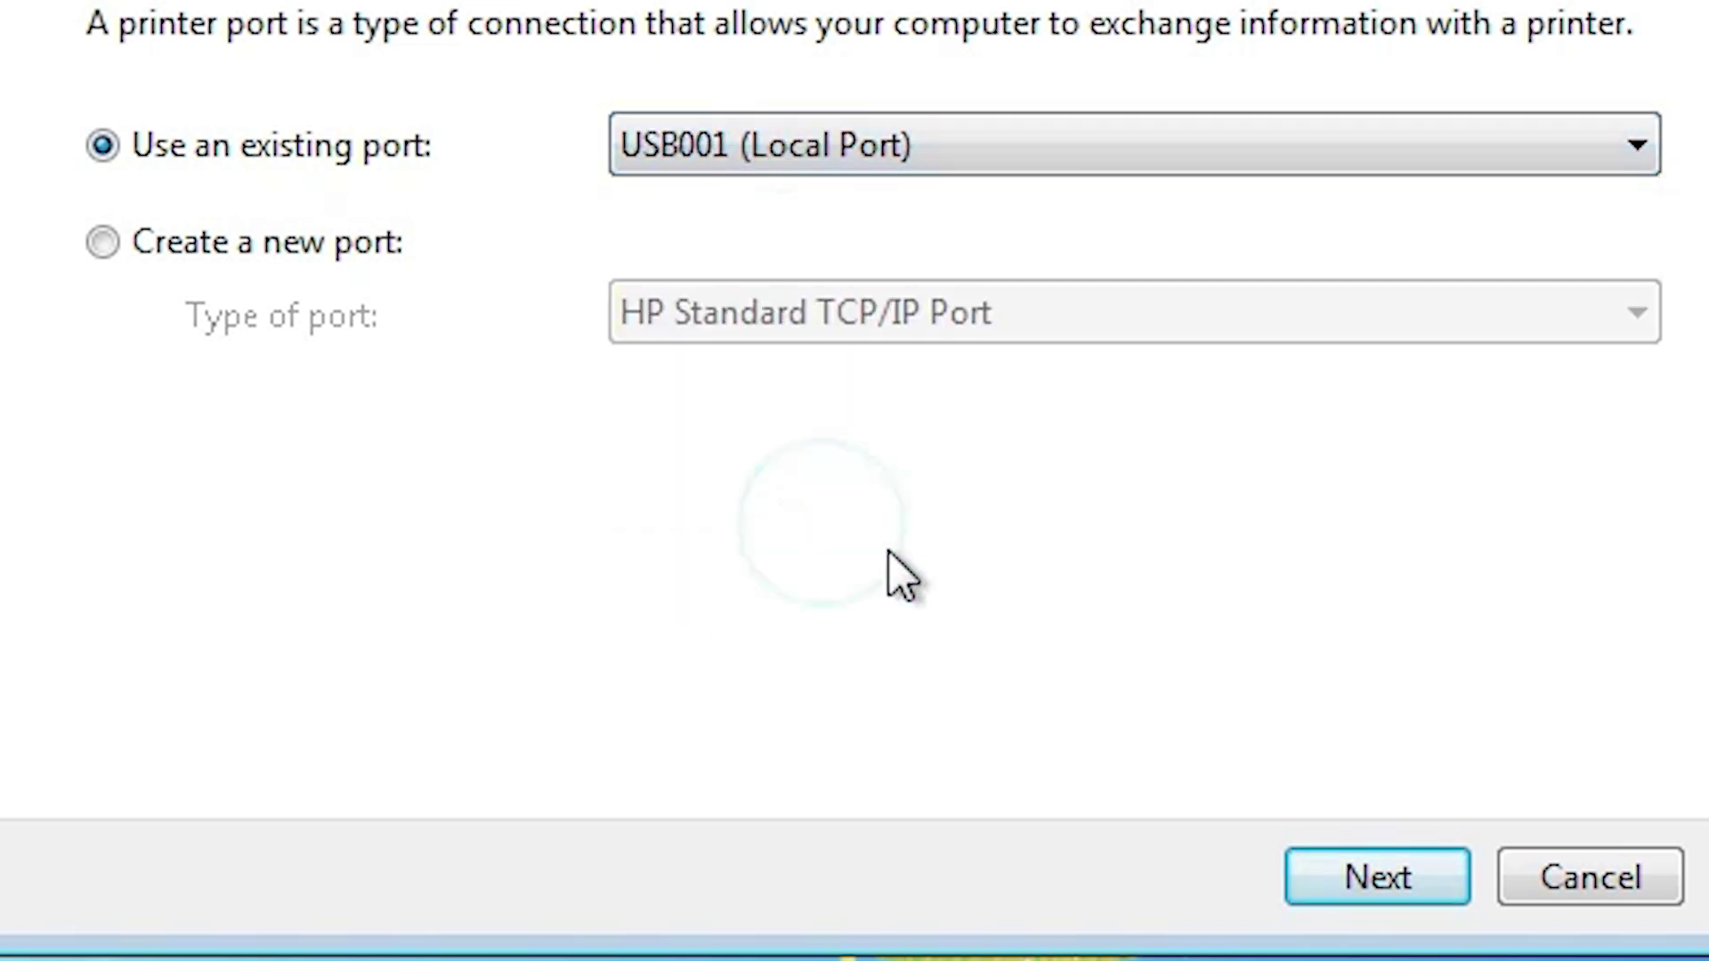
pyautogui.click(1437, 877)
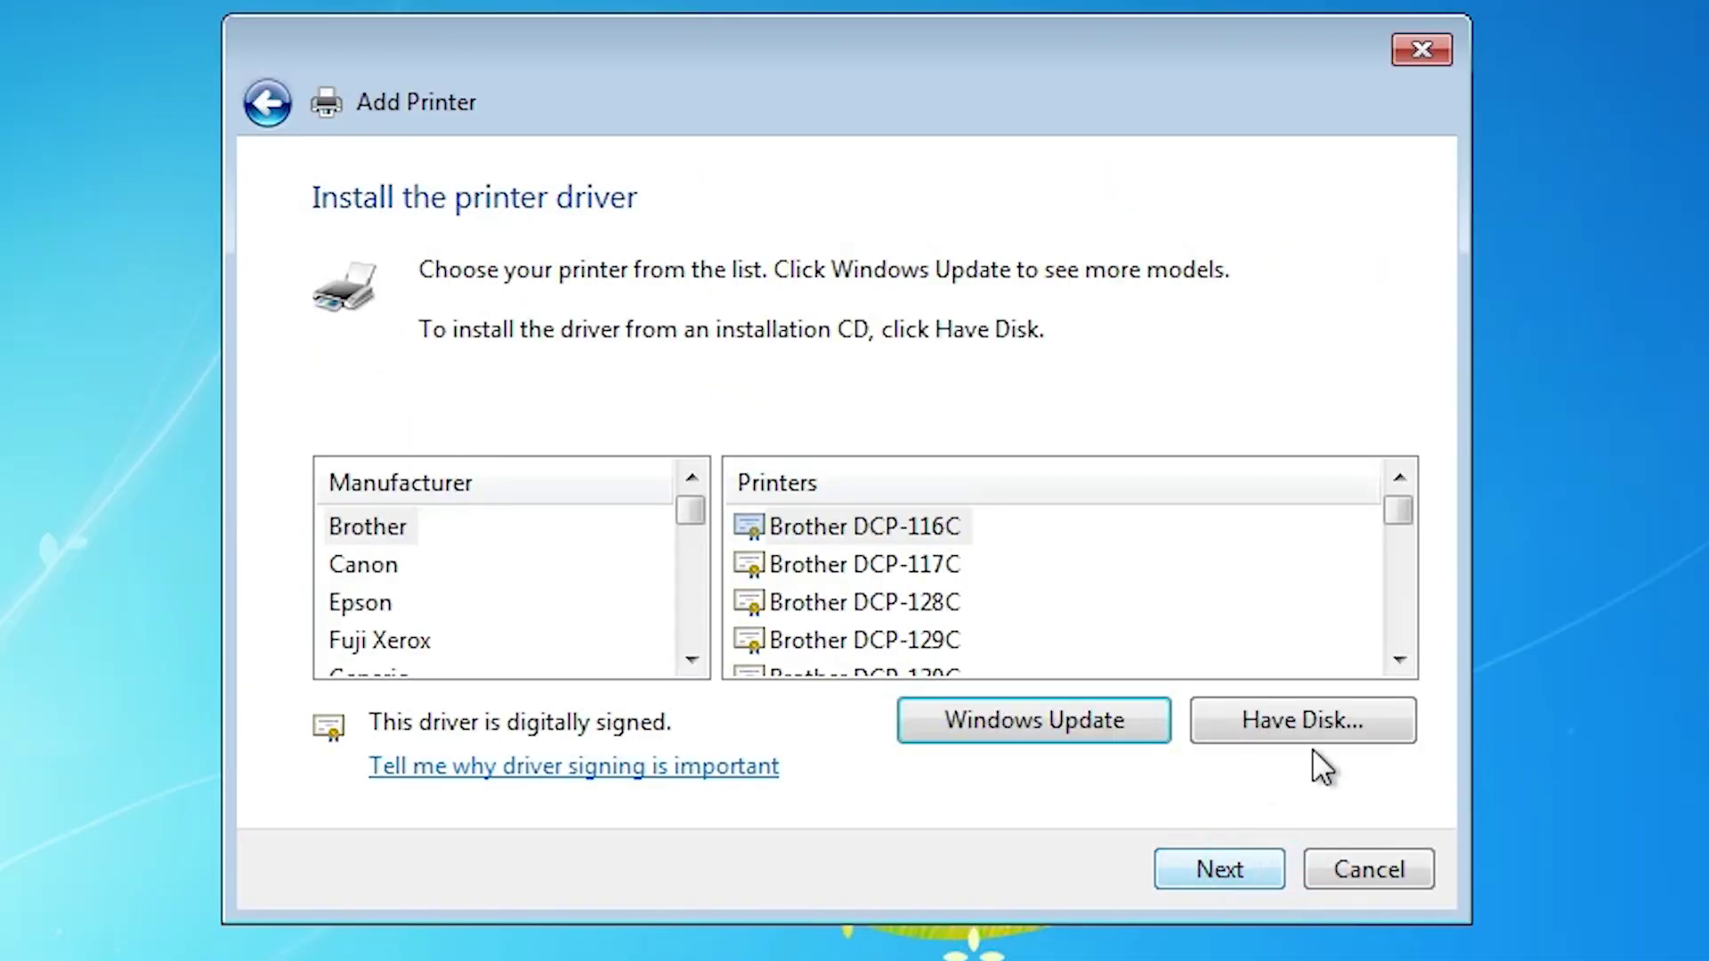
# - Load drivers via Have Disk from Autorun.inf in the extracted hp_LJP1100 desktop folder
pyautogui.click(1321, 724)
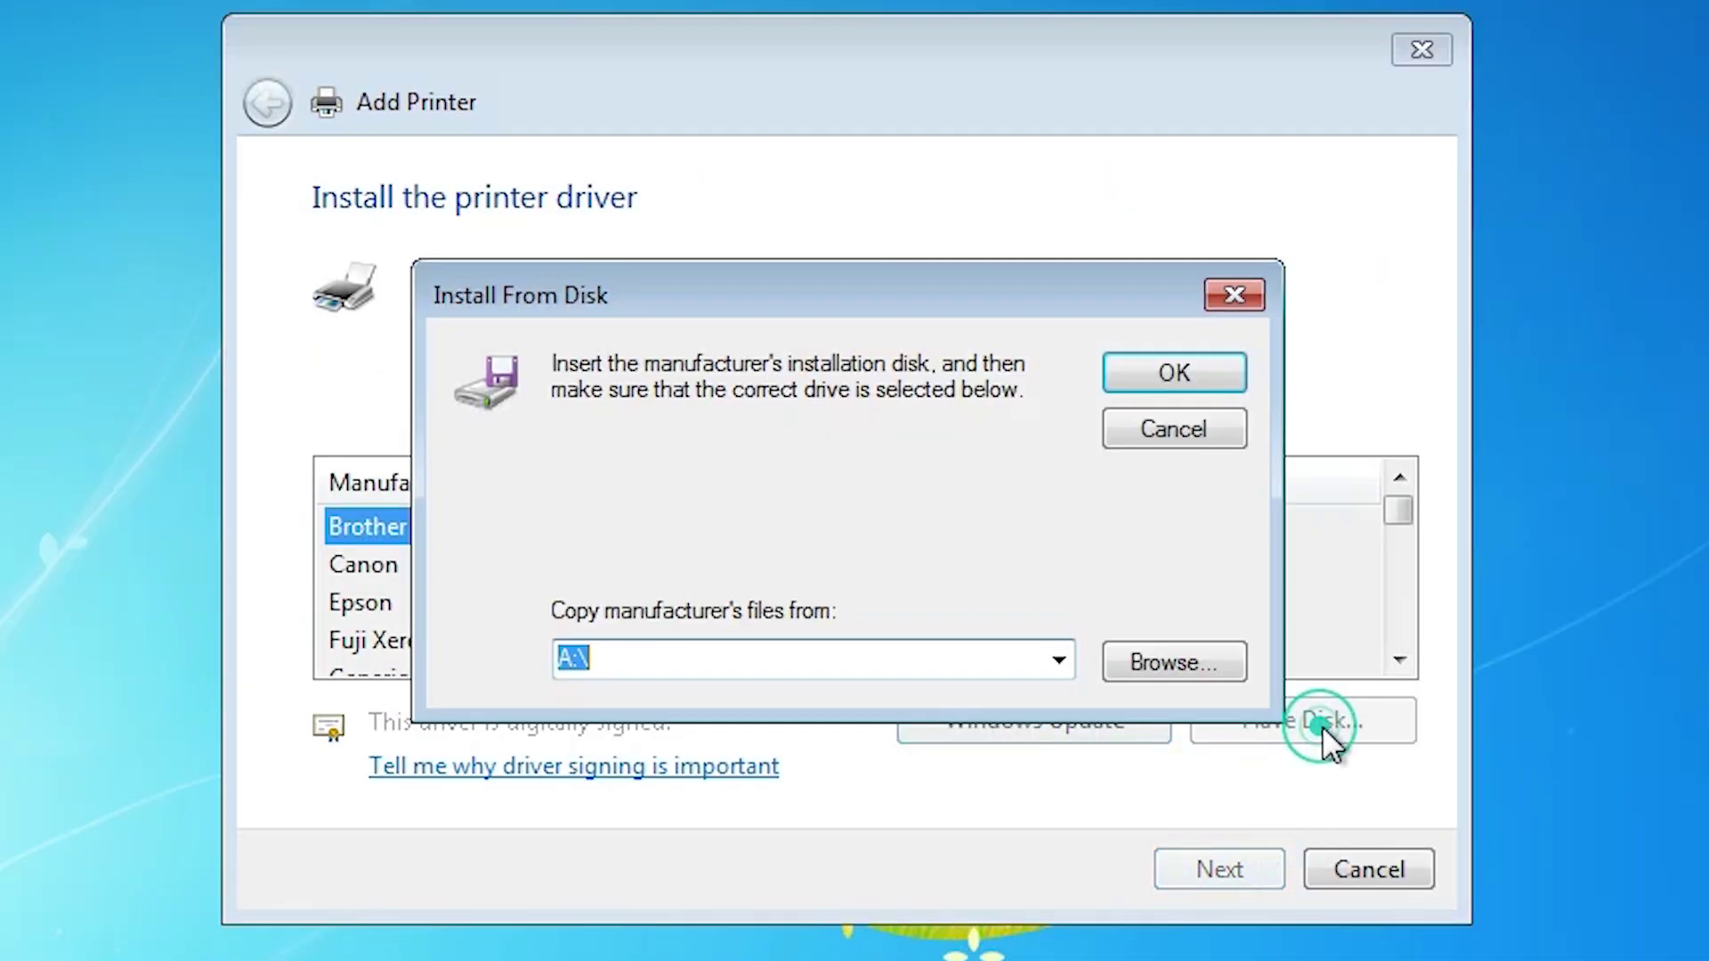
pyautogui.click(1127, 642)
pyautogui.click(605, 629)
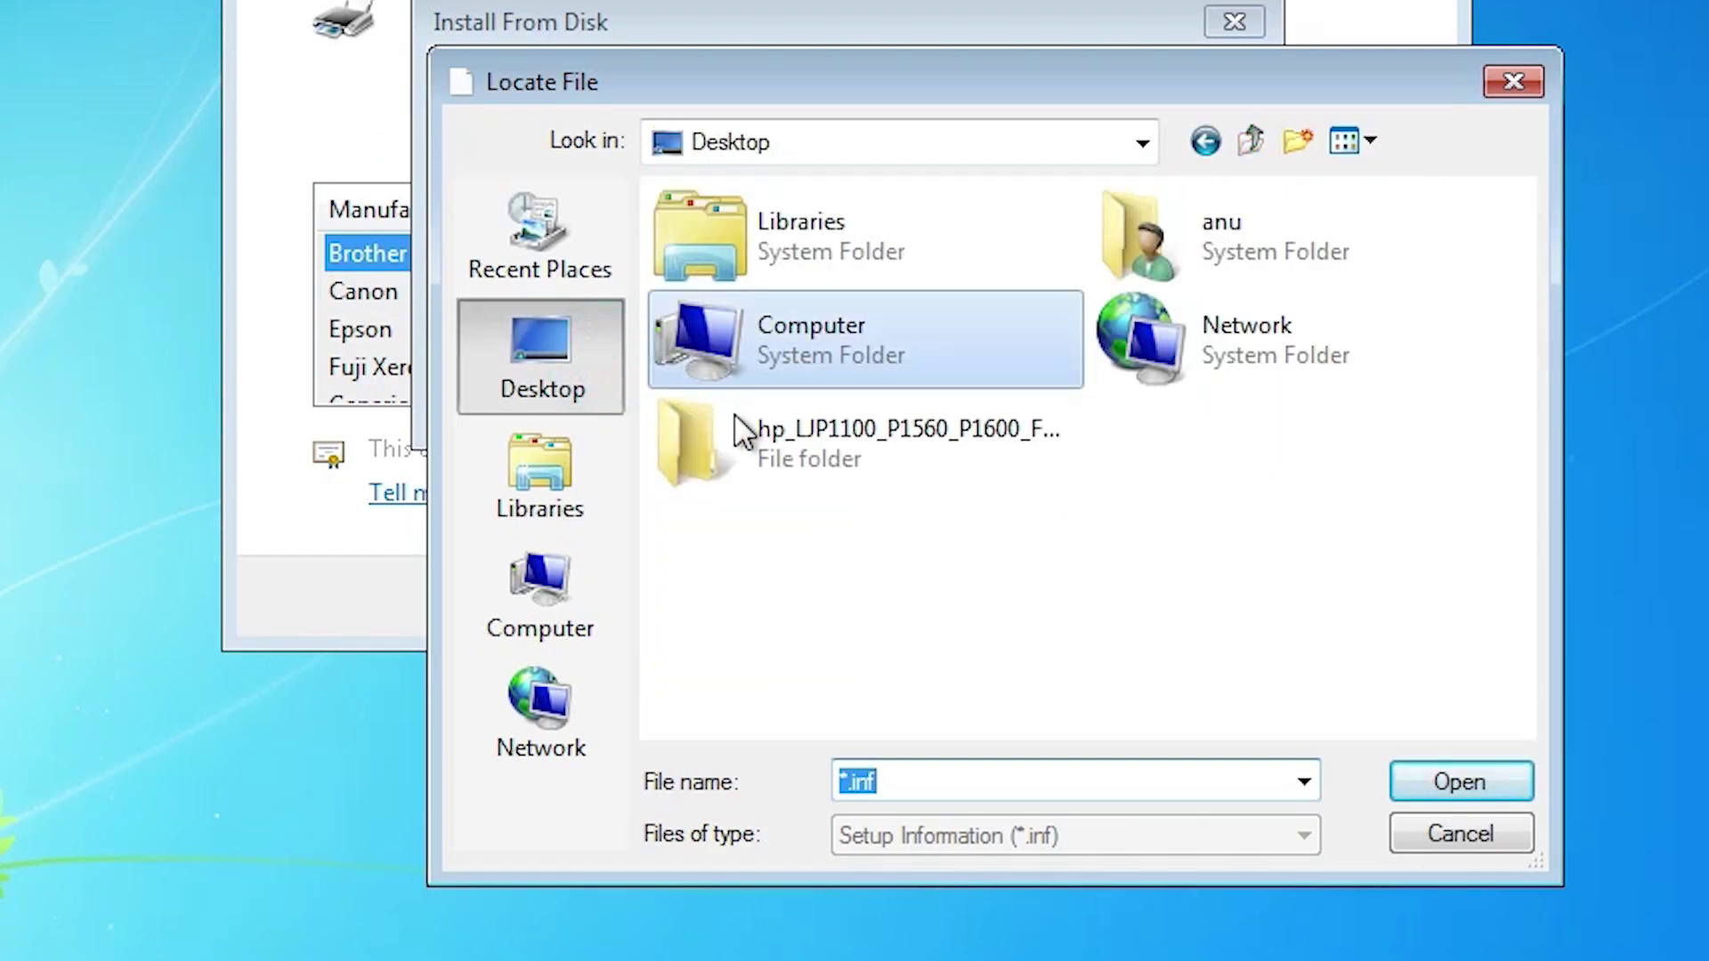
pyautogui.doubleClick(819, 448)
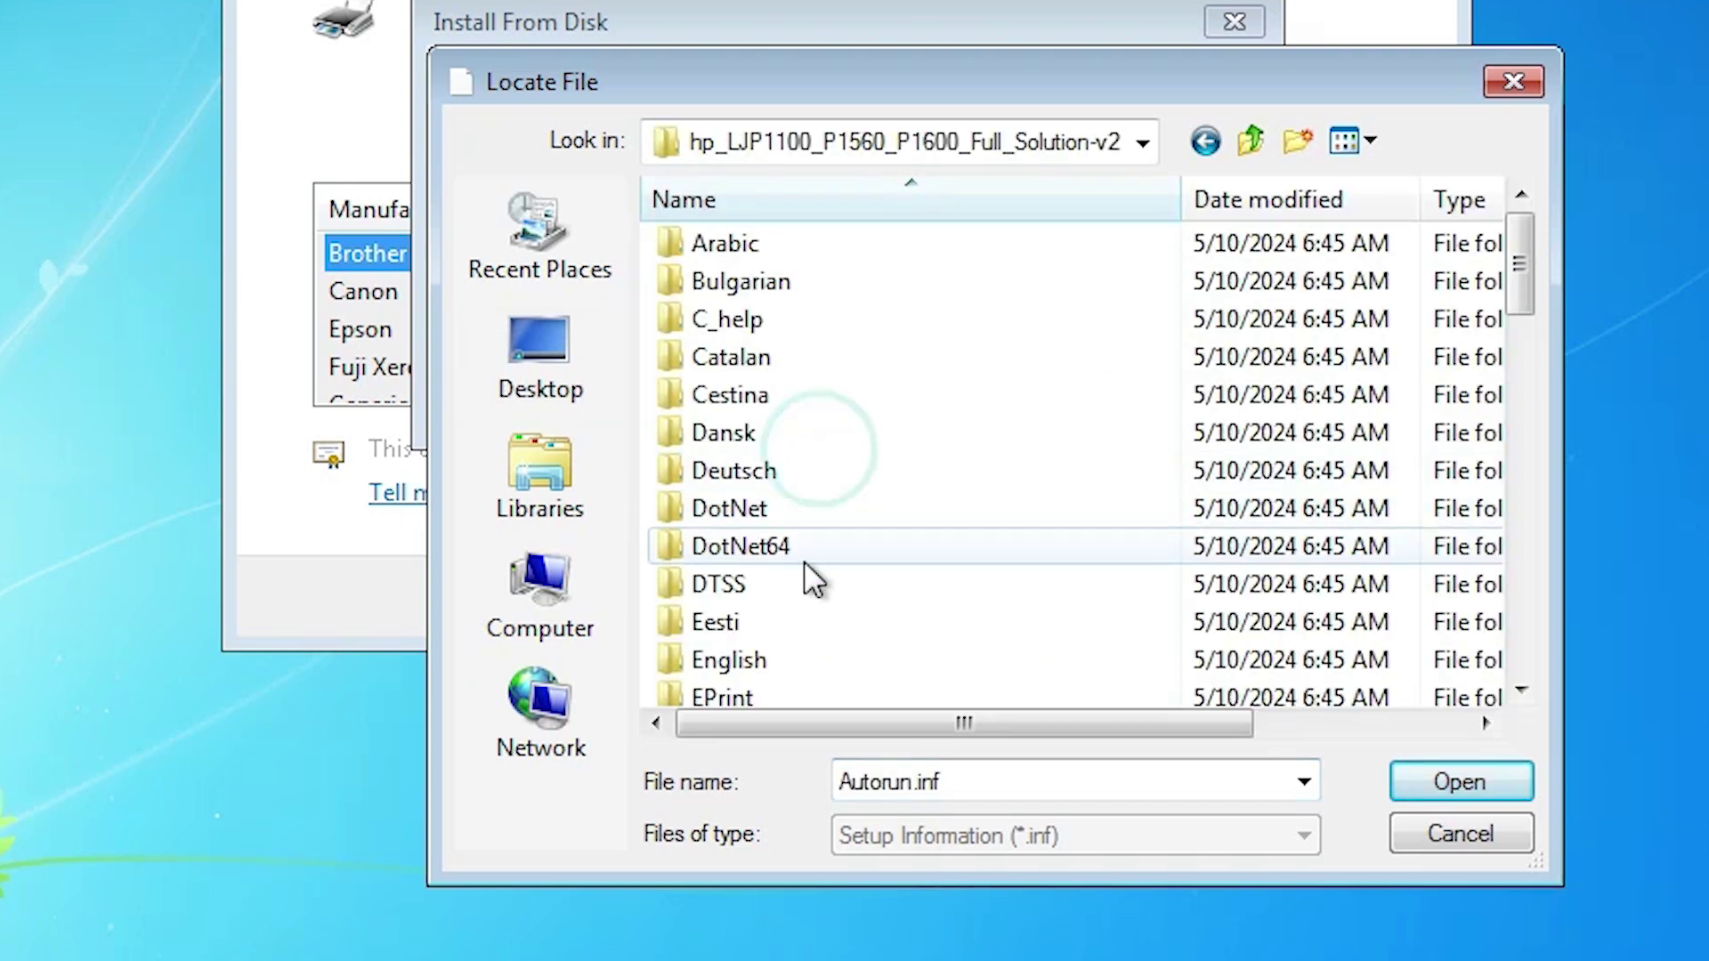
pyautogui.moveTo(1529, 261); pyautogui.dragTo(1561, 650)
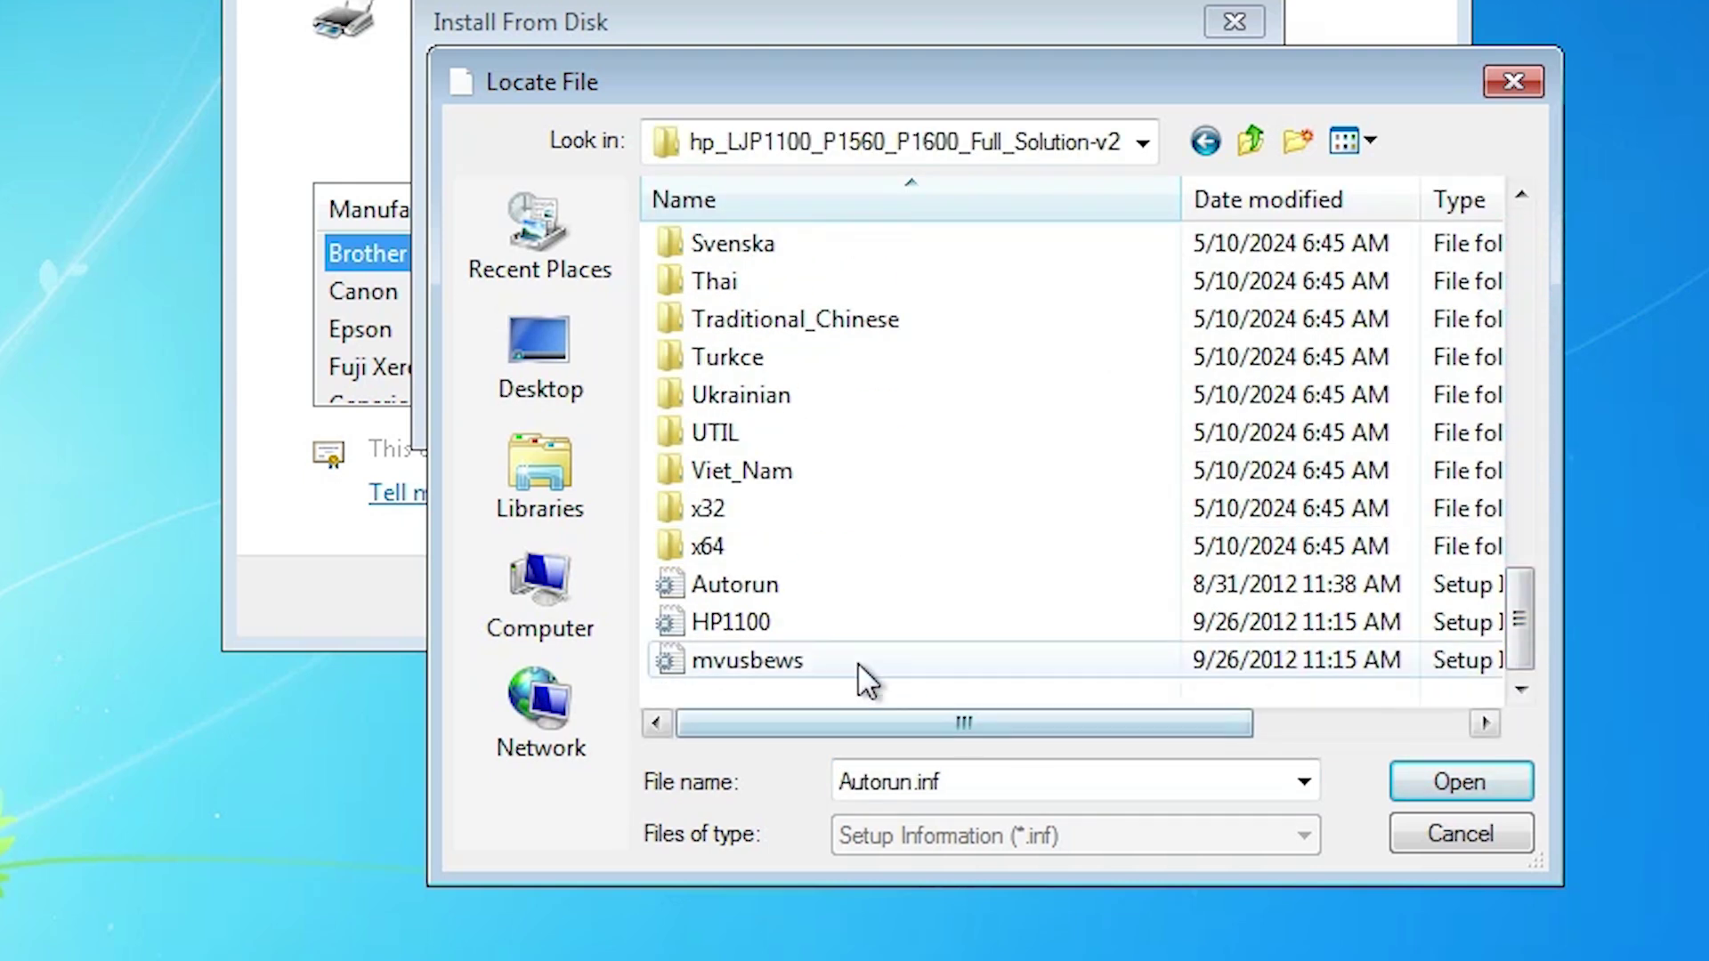
pyautogui.click(761, 586)
pyautogui.click(741, 625)
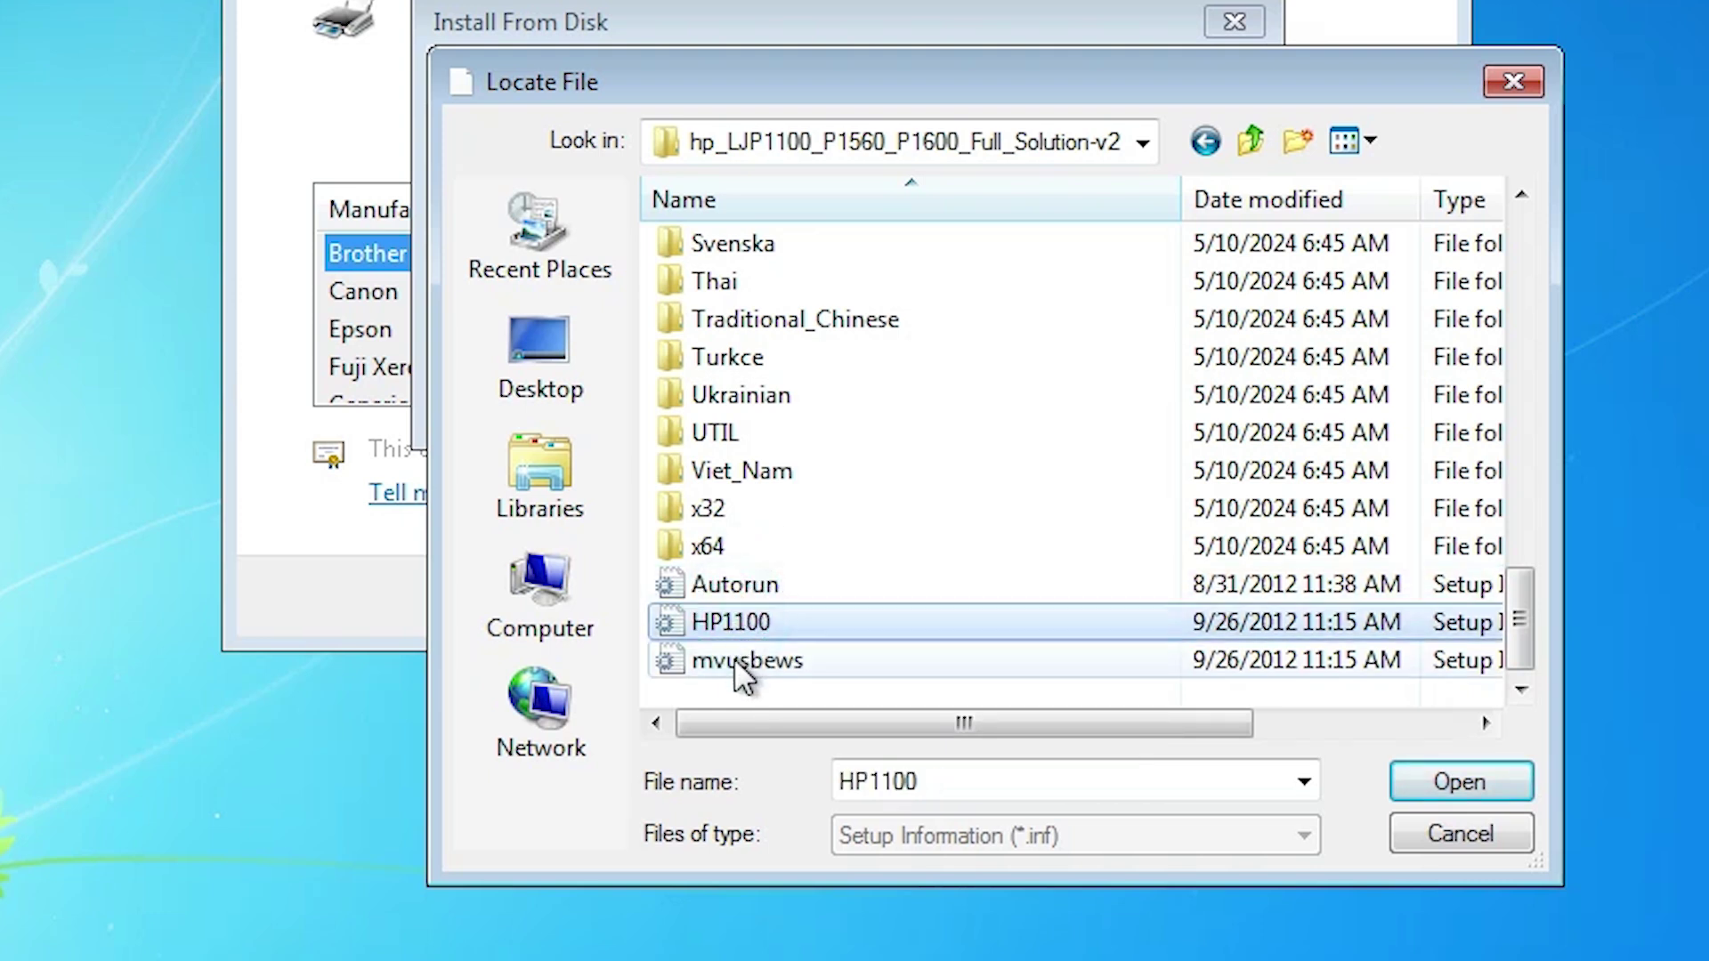
pyautogui.click(739, 663)
pyautogui.click(763, 586)
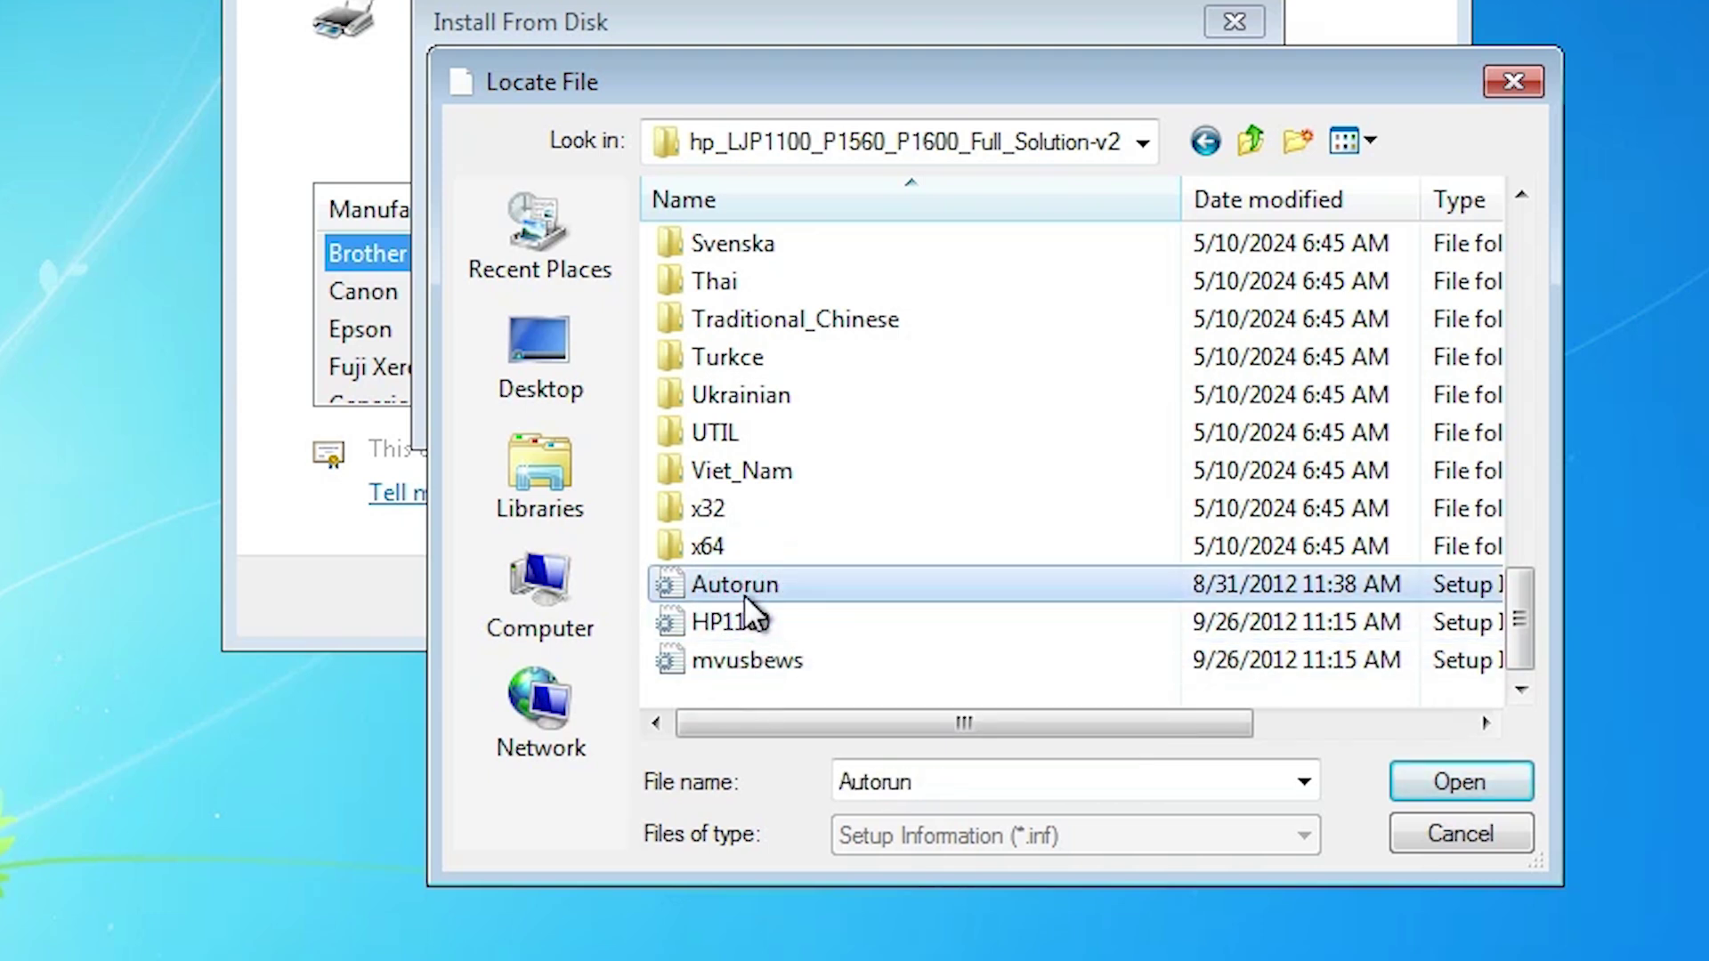
pyautogui.click(1483, 793)
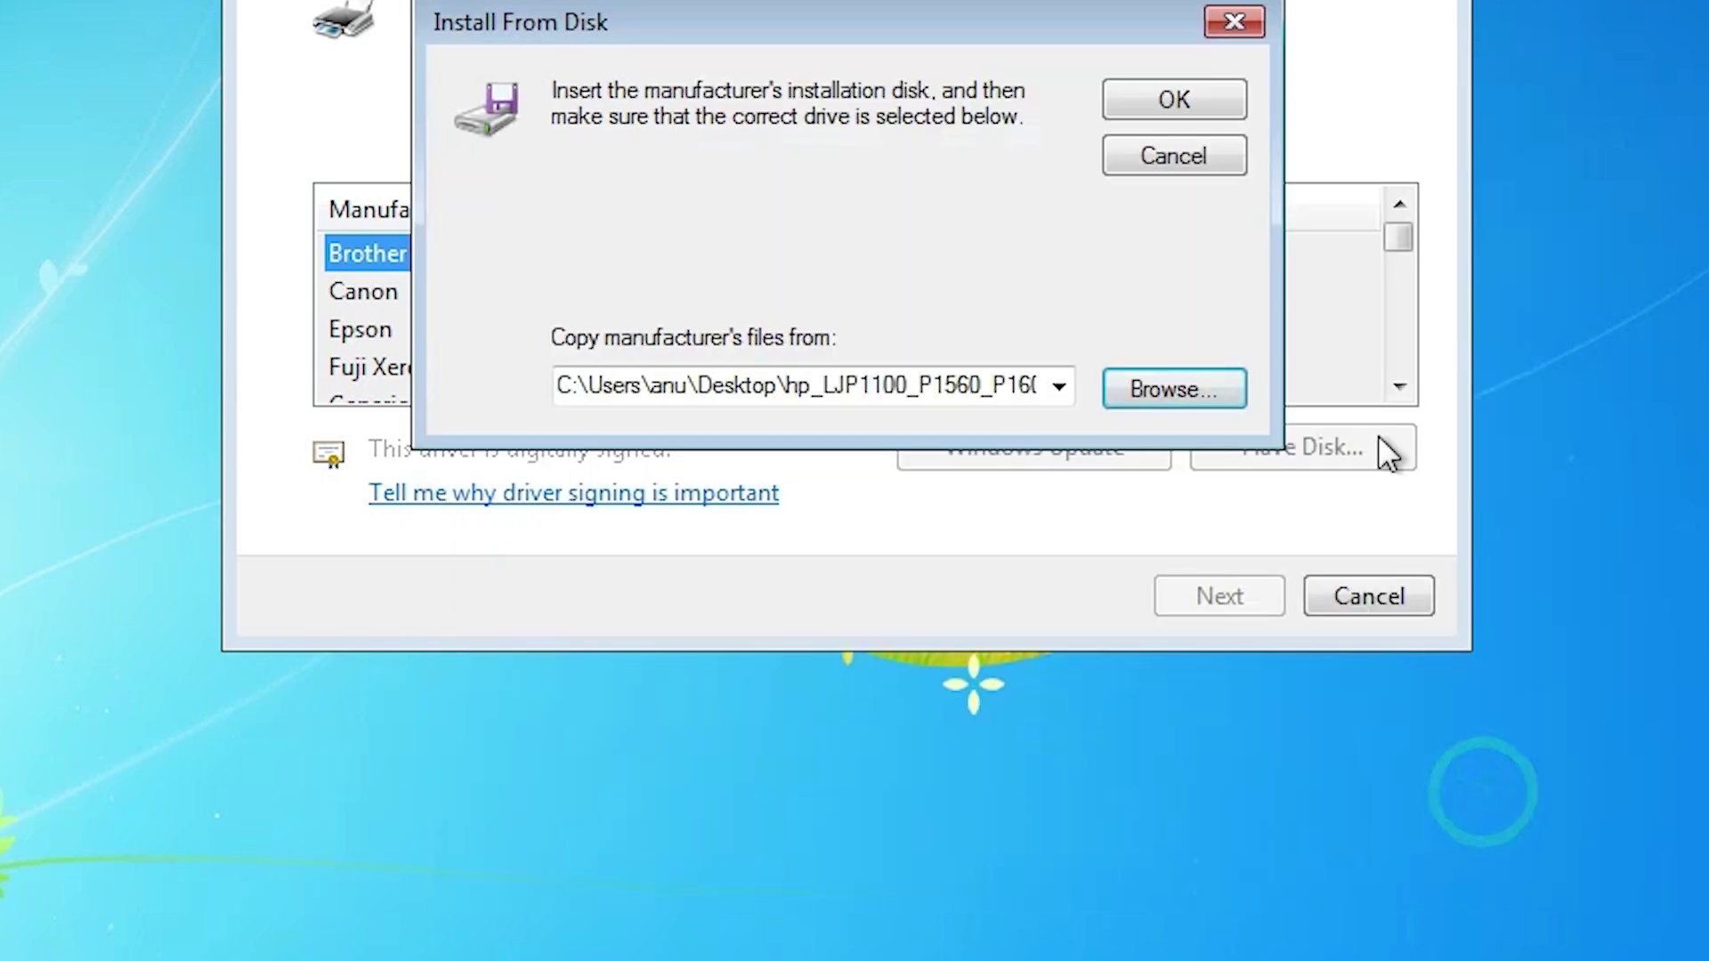
pyautogui.click(1184, 99)
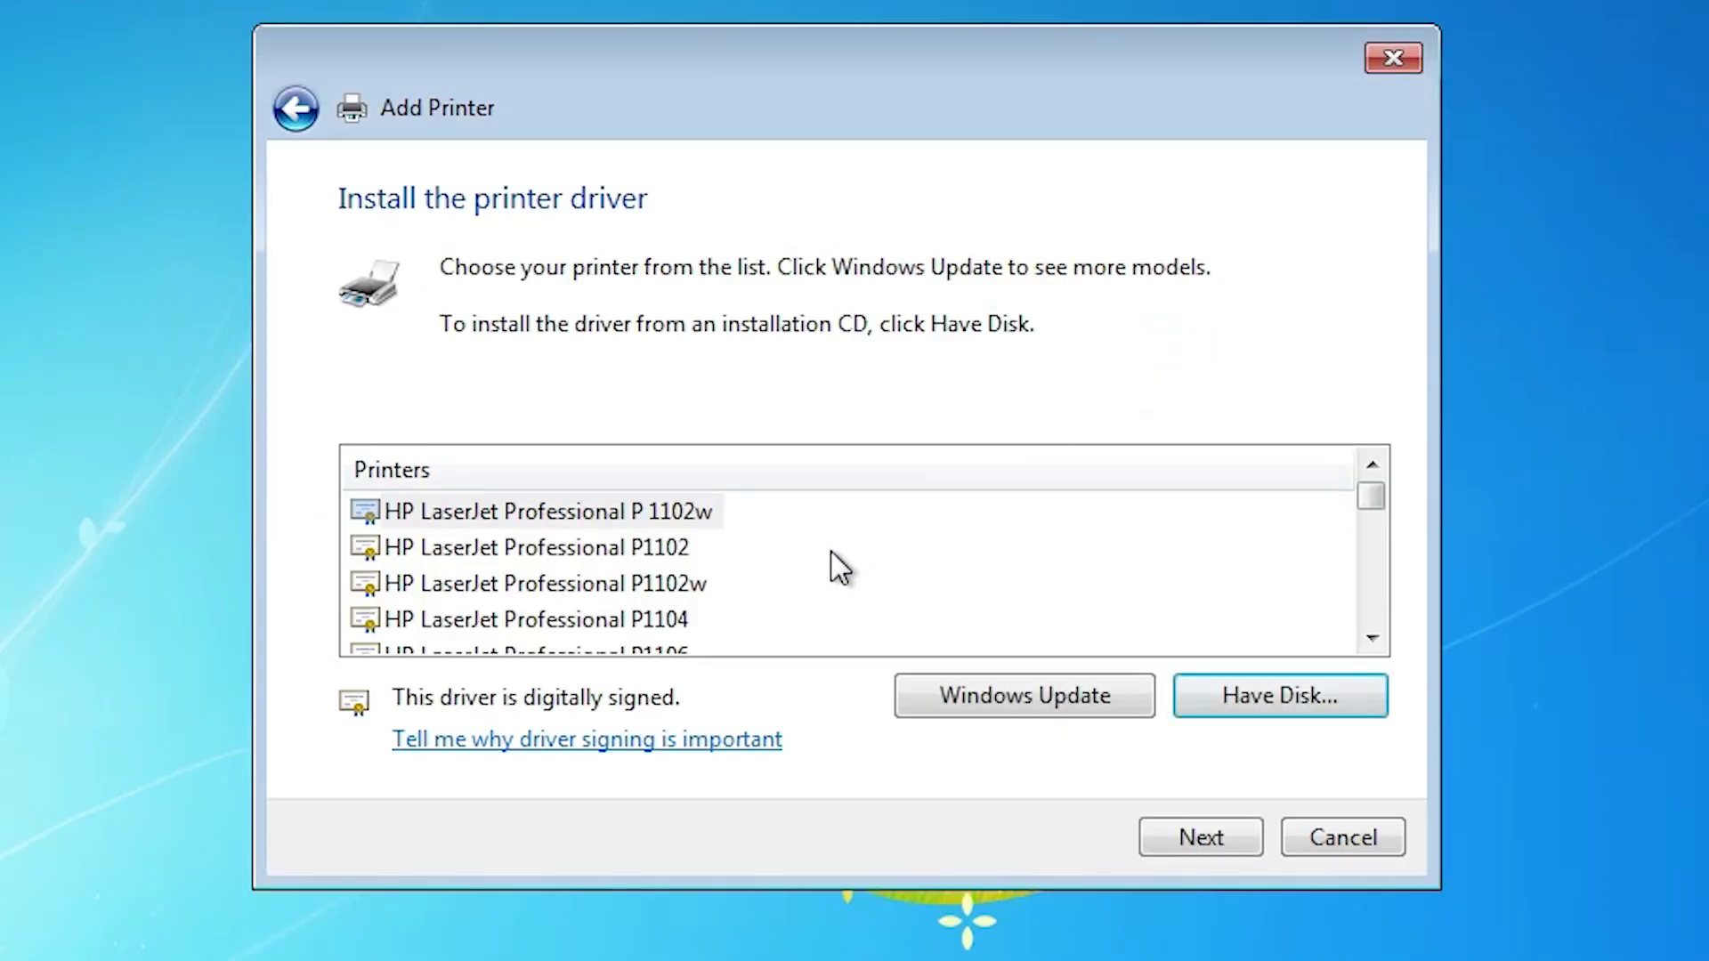
# - Install the HP LaserJet Professional P1106 driver with the printer named 'HP LaserJet pro P1106'
pyautogui.click(691, 607)
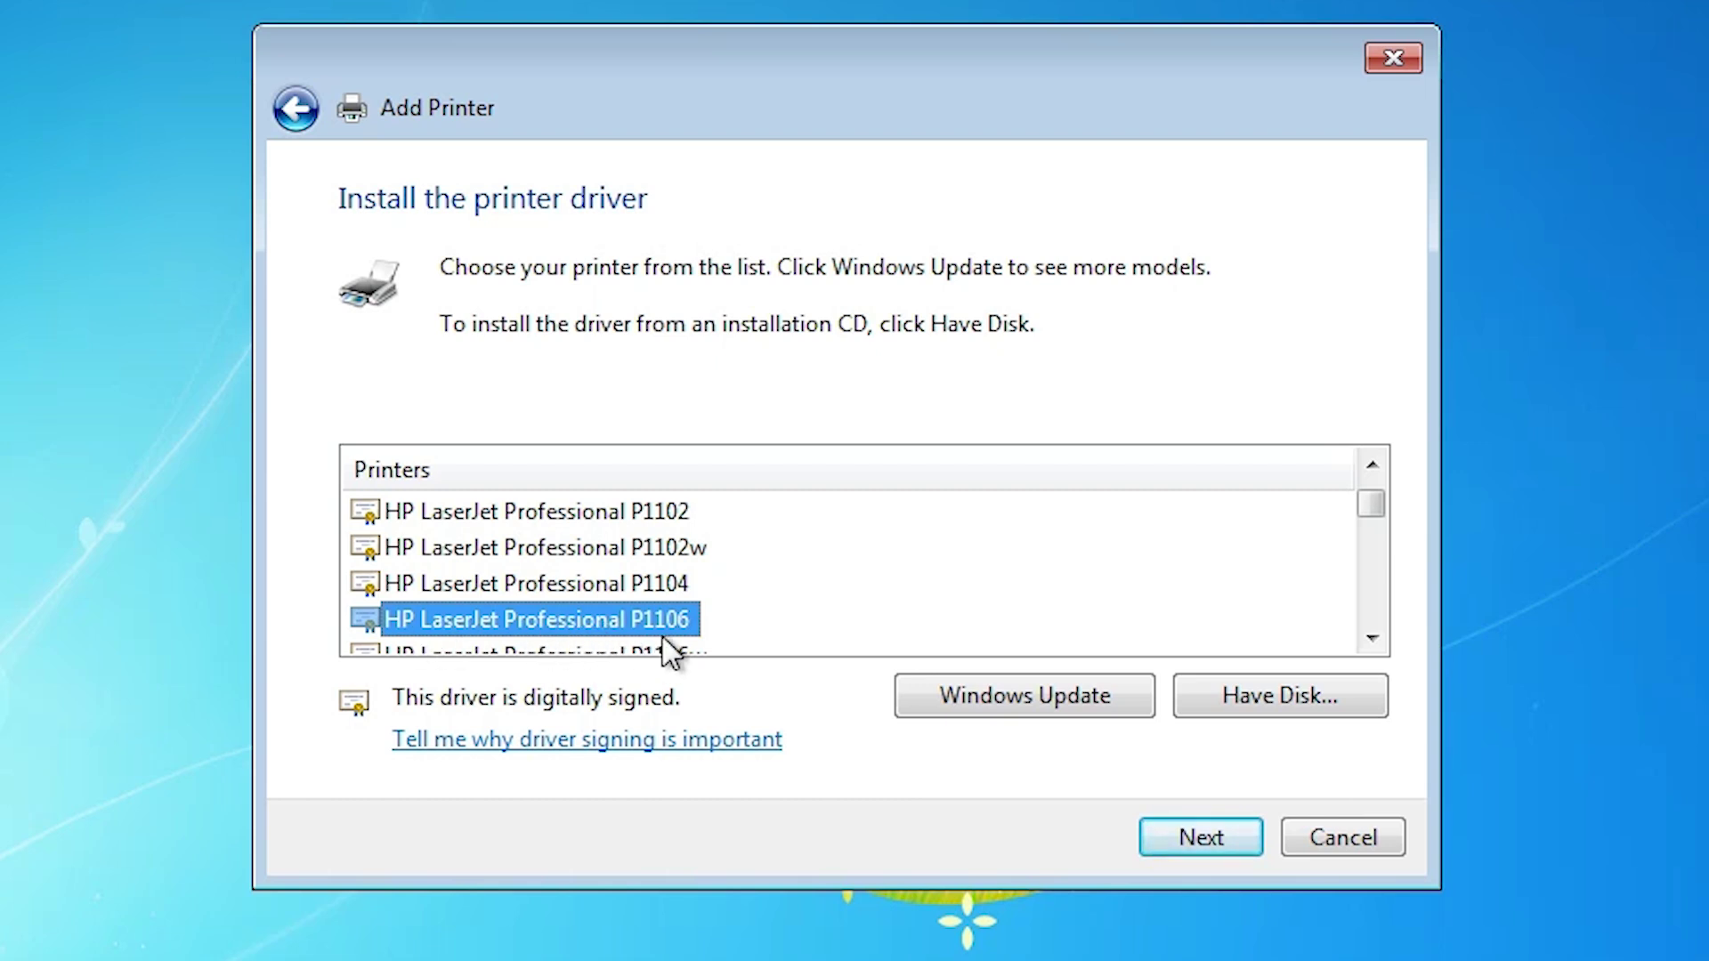
pyautogui.click(1180, 830)
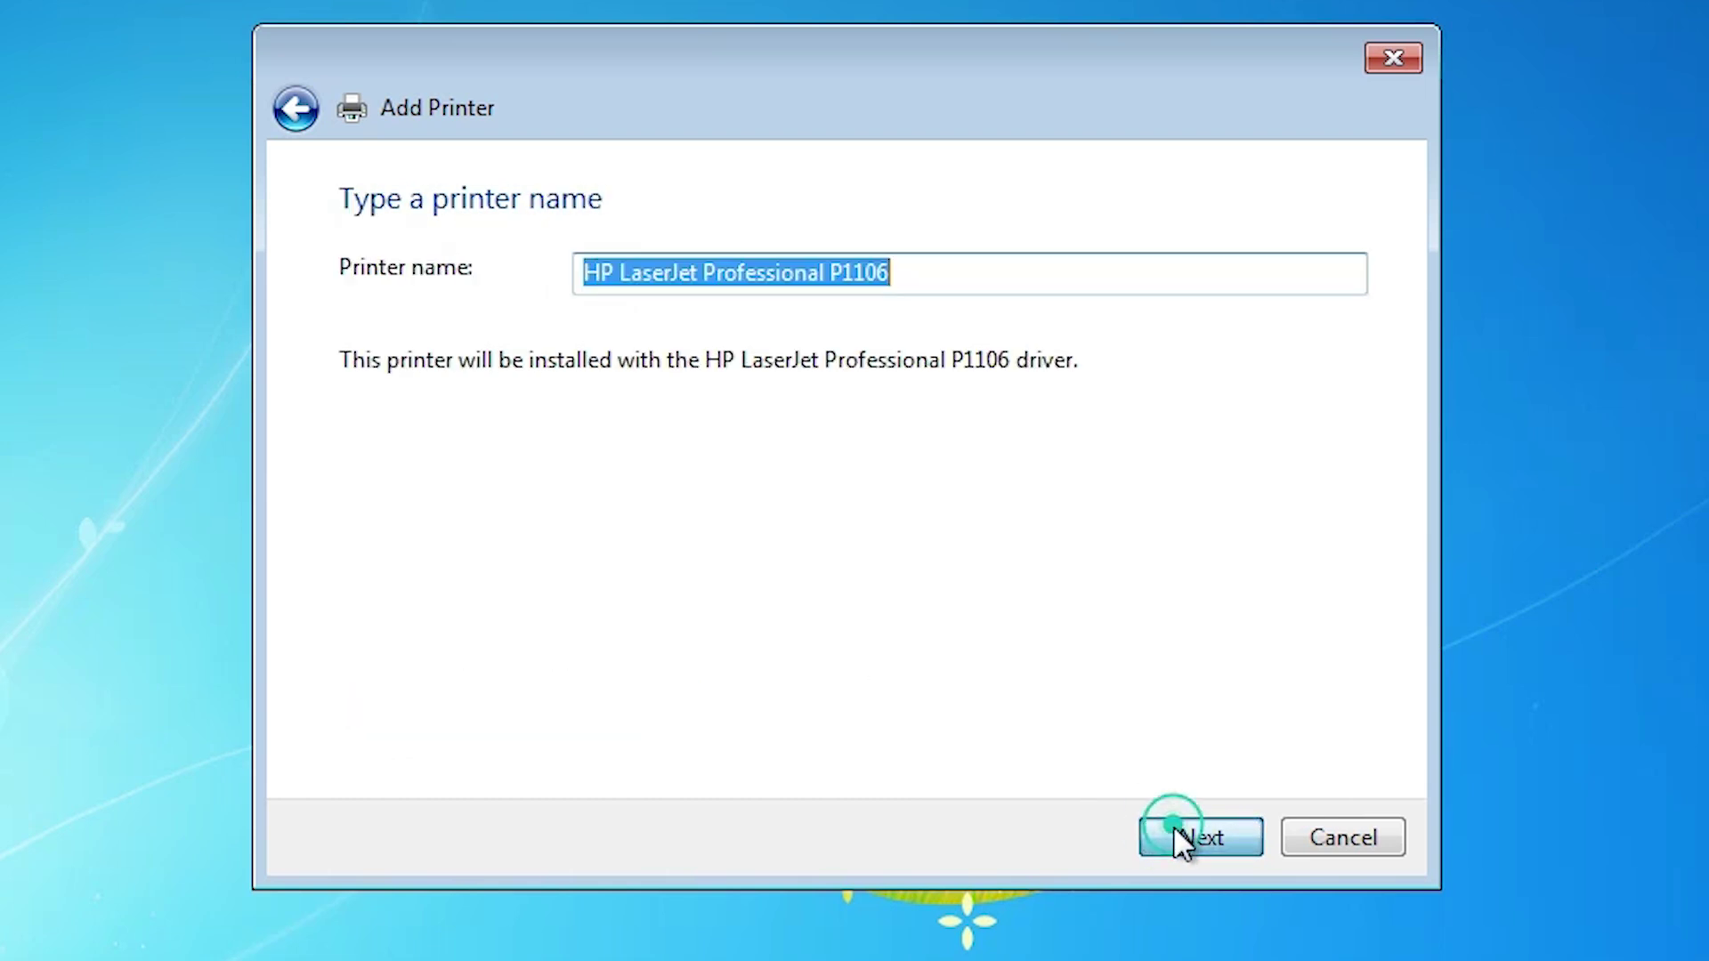
pyautogui.click(782, 276)
pyautogui.doubleClick(782, 276)
pyautogui.write('pr')
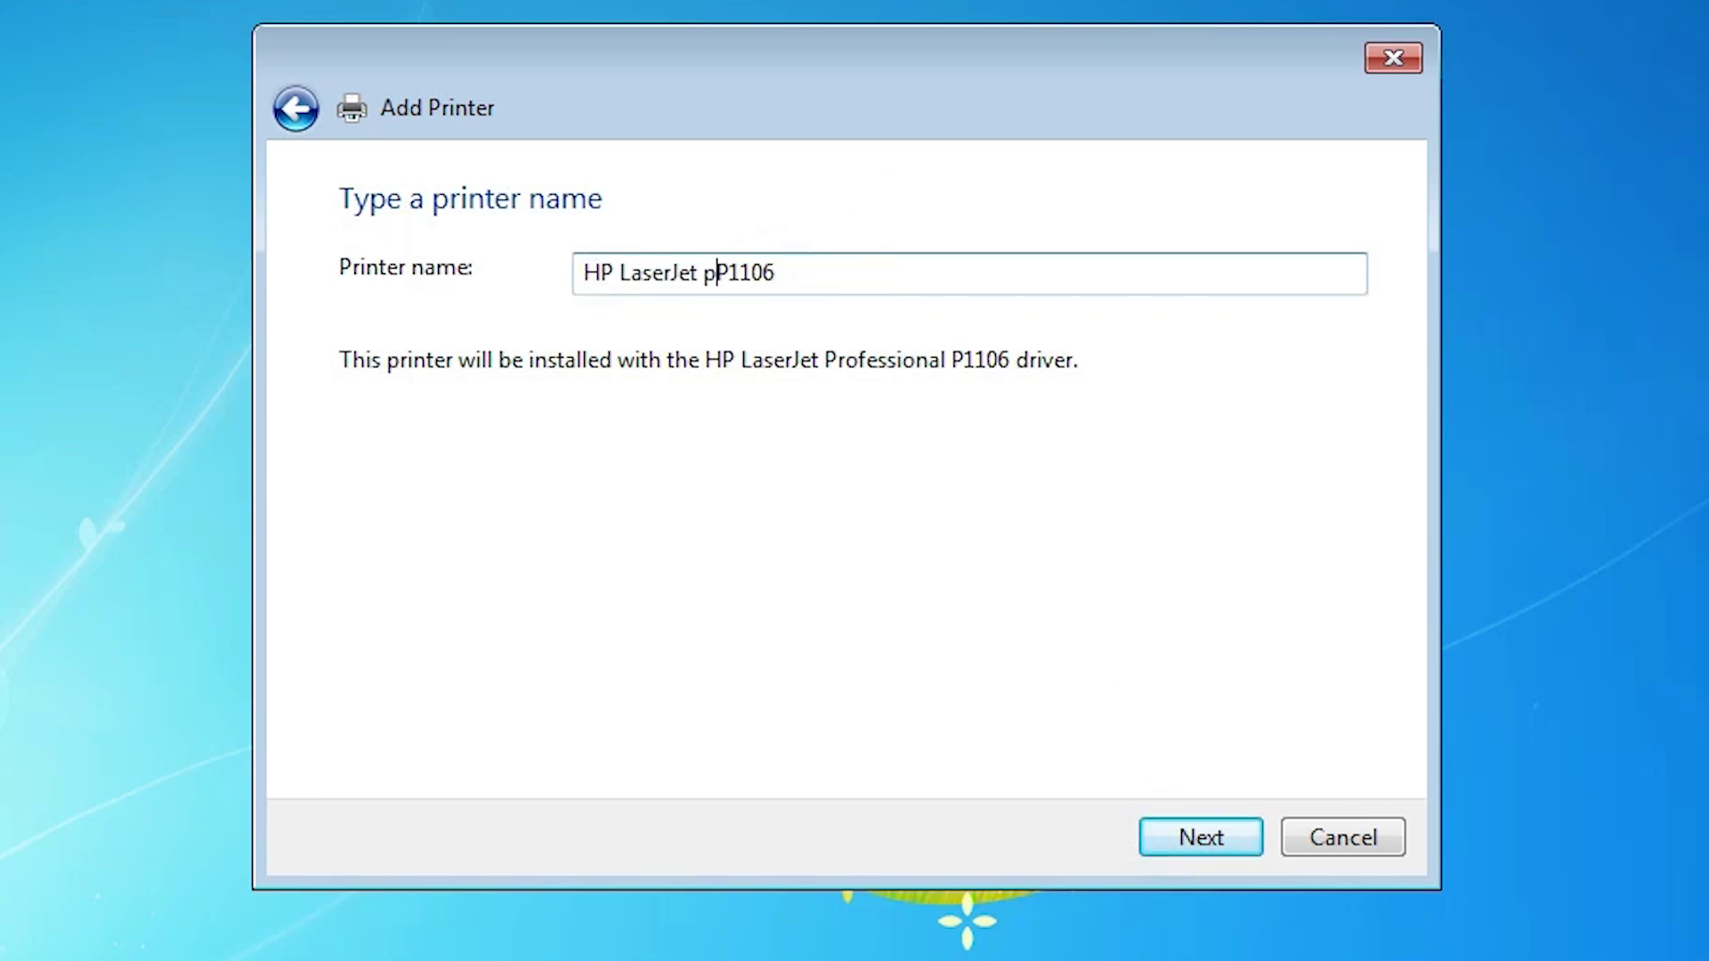
pyautogui.write('o')
pyautogui.click(1204, 828)
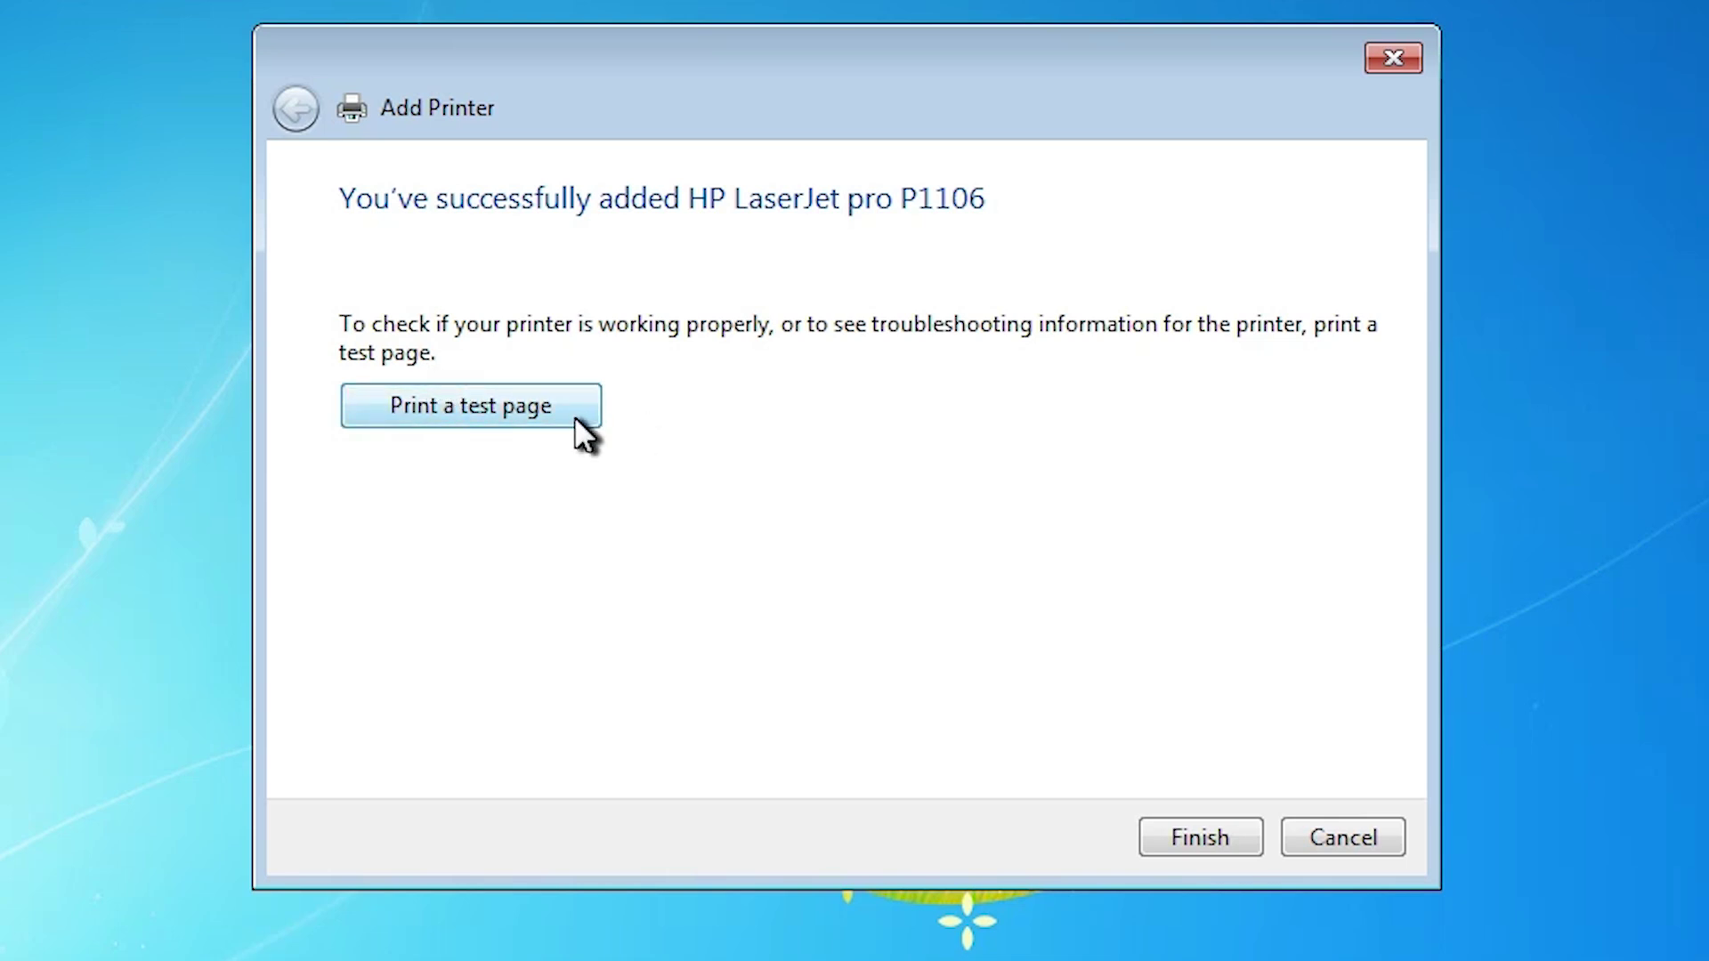
pyautogui.click(1204, 833)
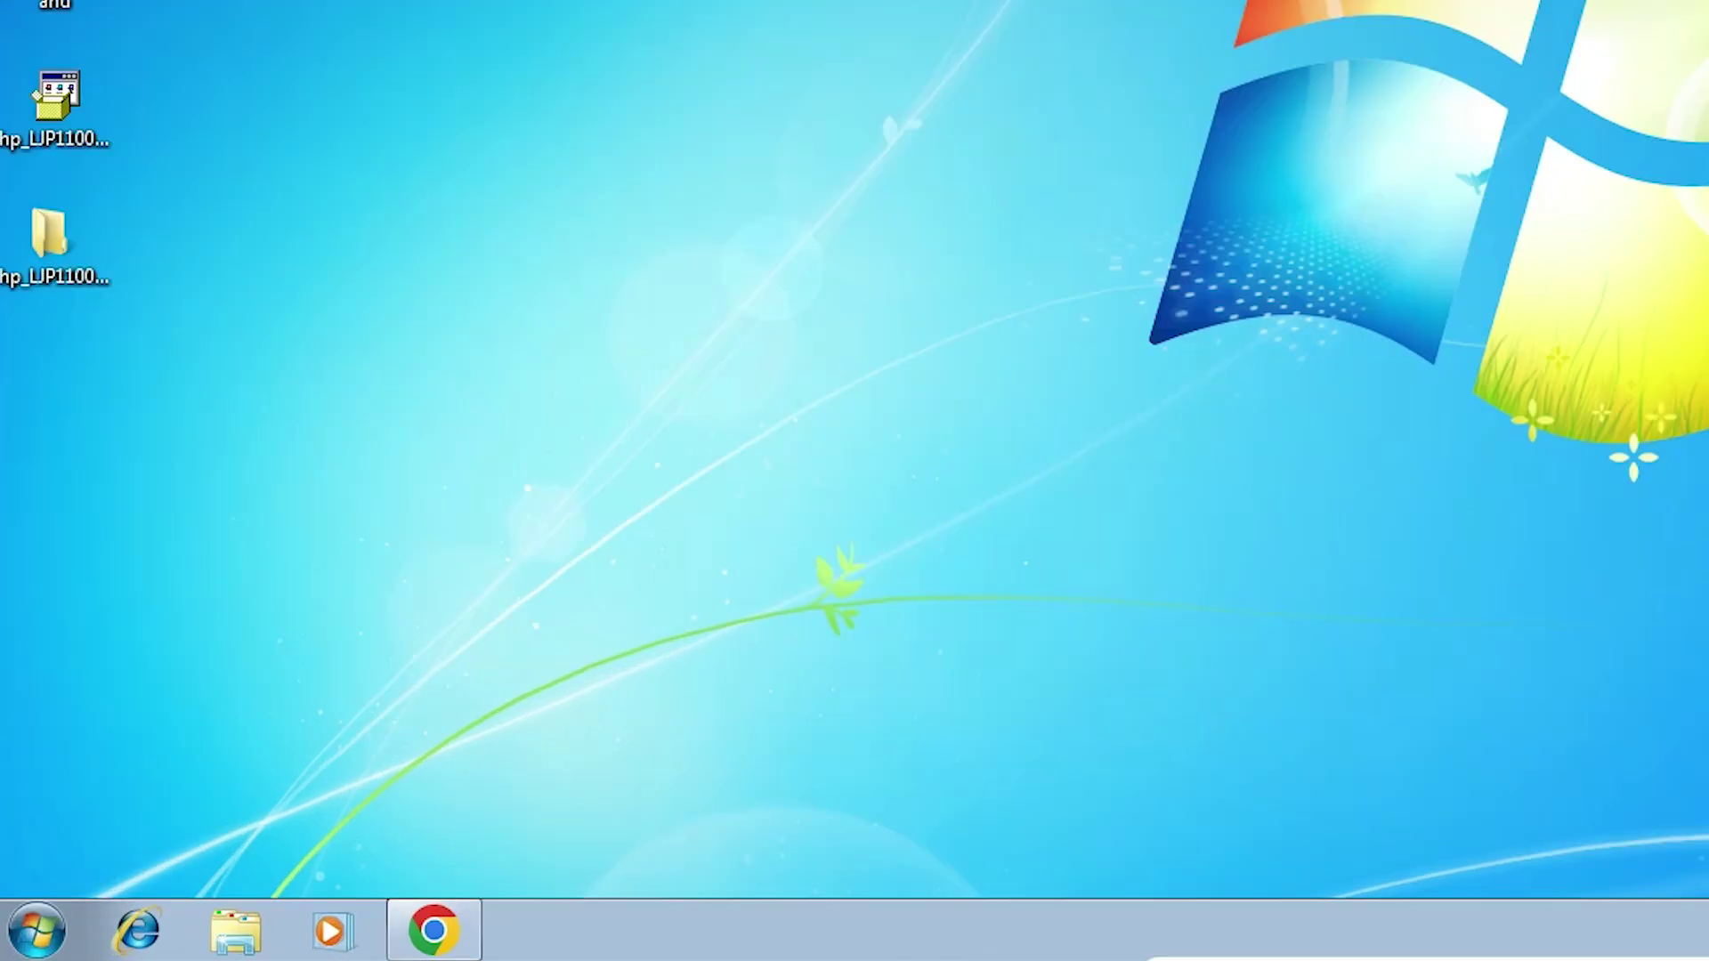
# - Confirm HP LaserJet pro P1106 appears in Devices and Printers as Ready with 0 documents
pyautogui.click(24, 943)
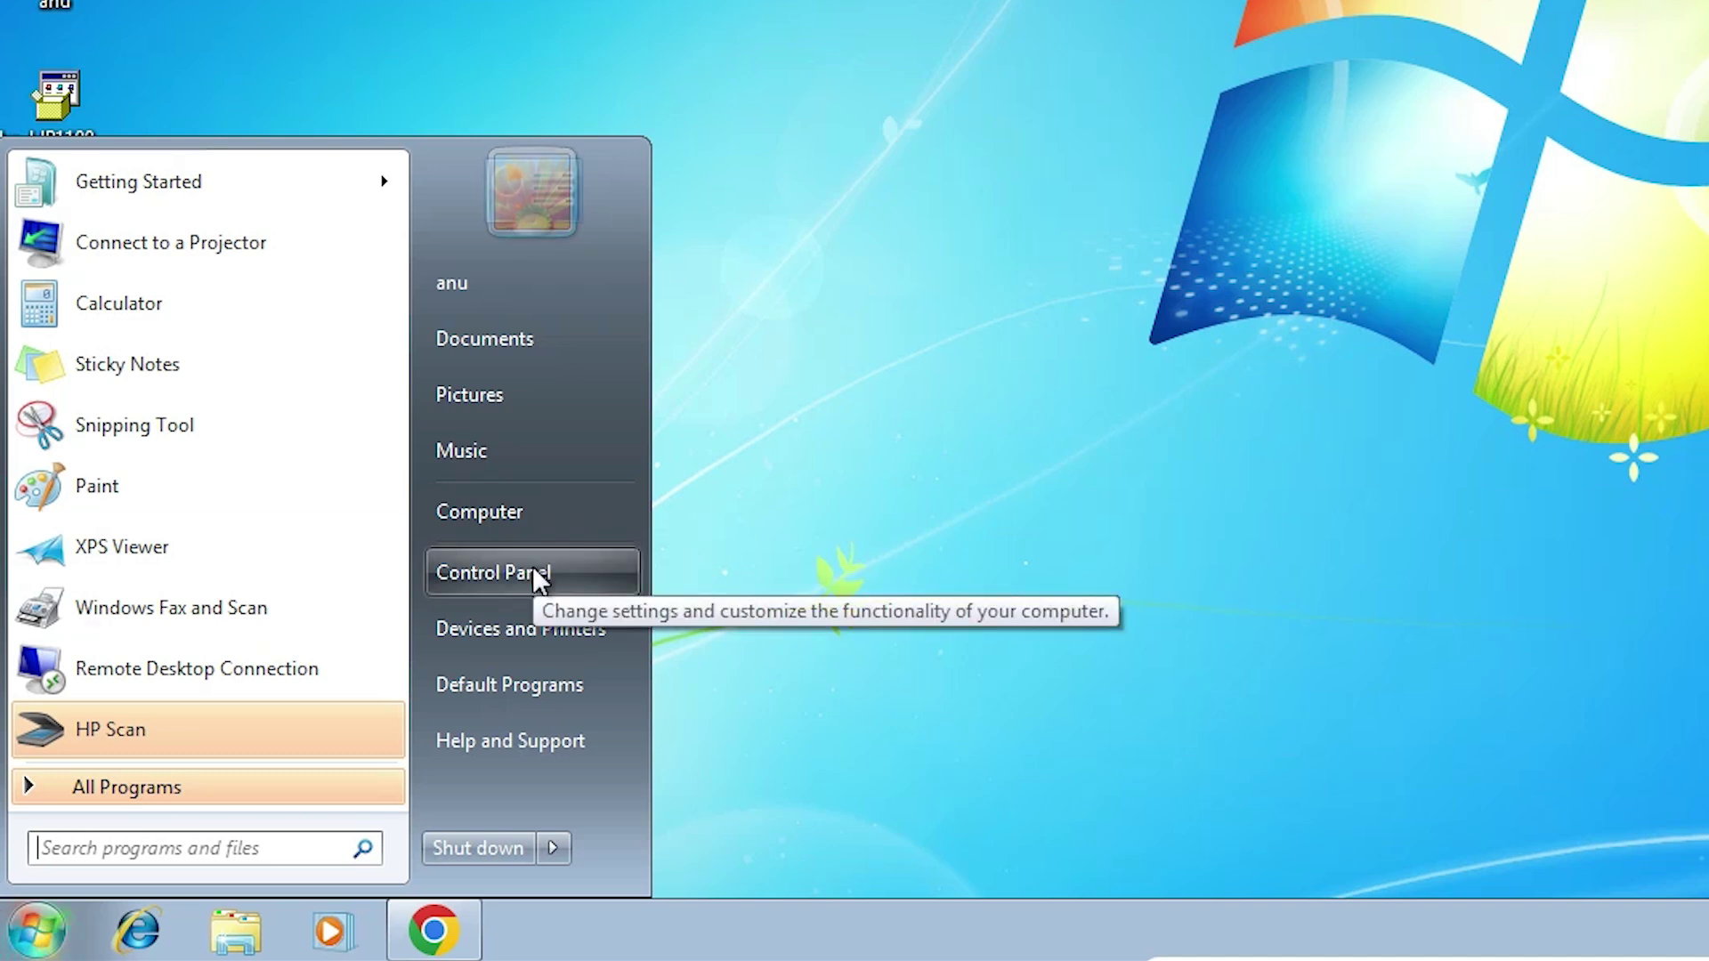
pyautogui.click(532, 572)
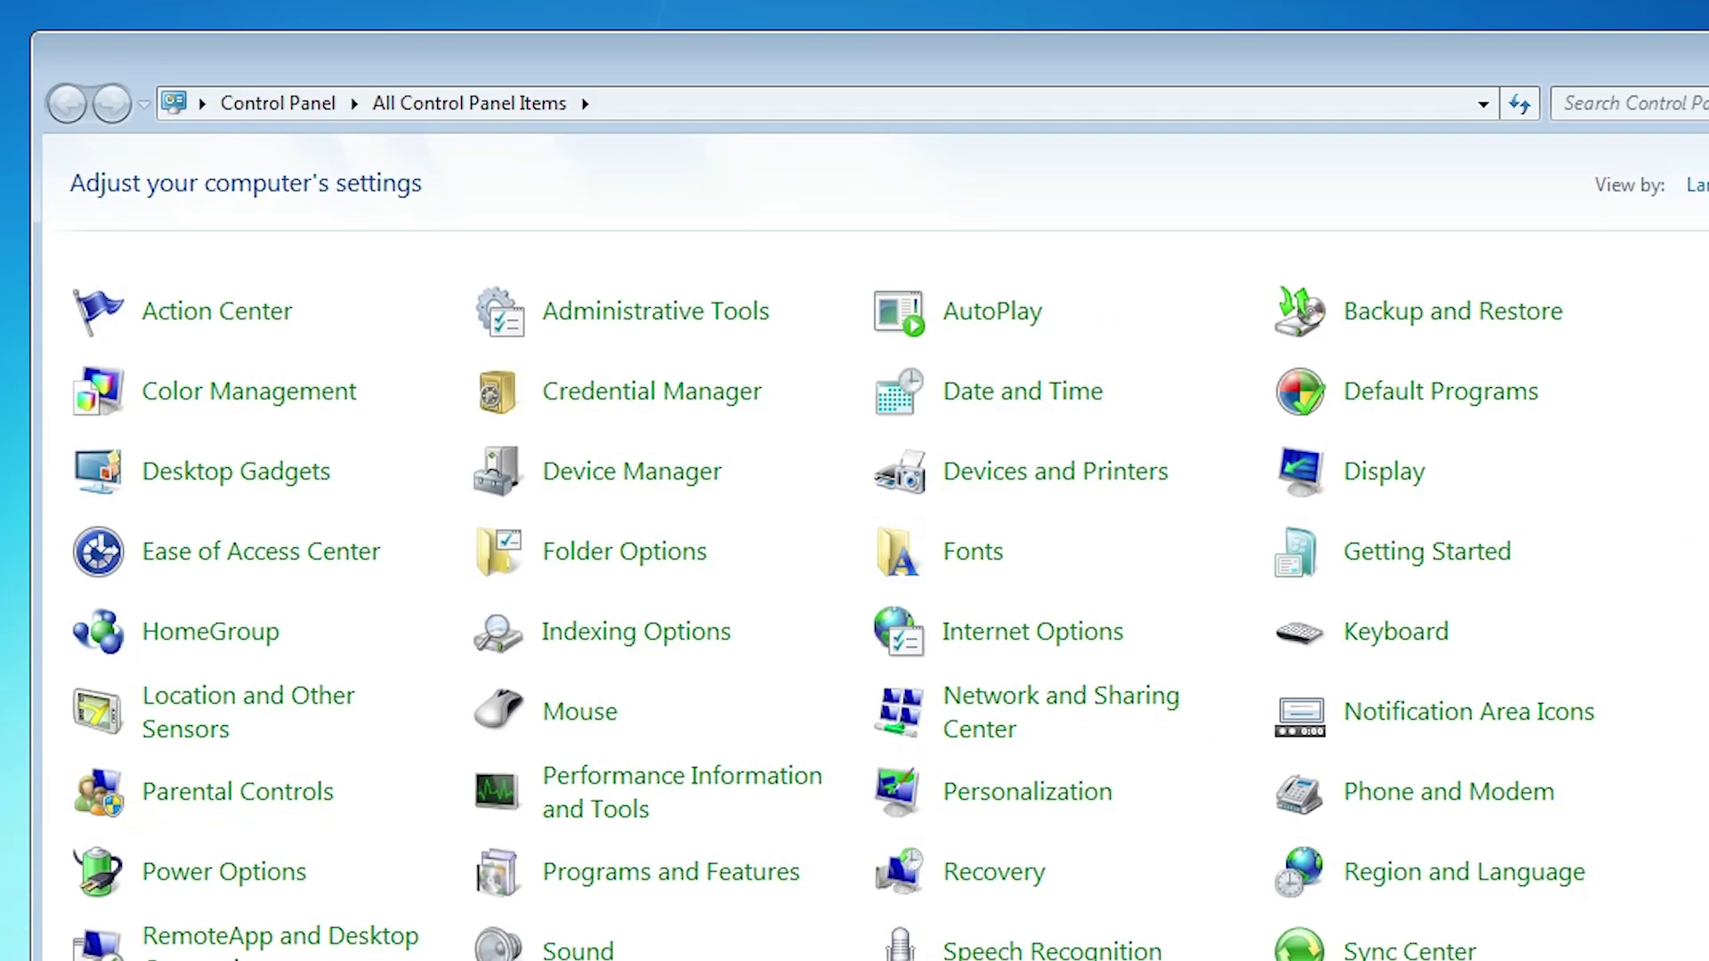
pyautogui.click(1024, 470)
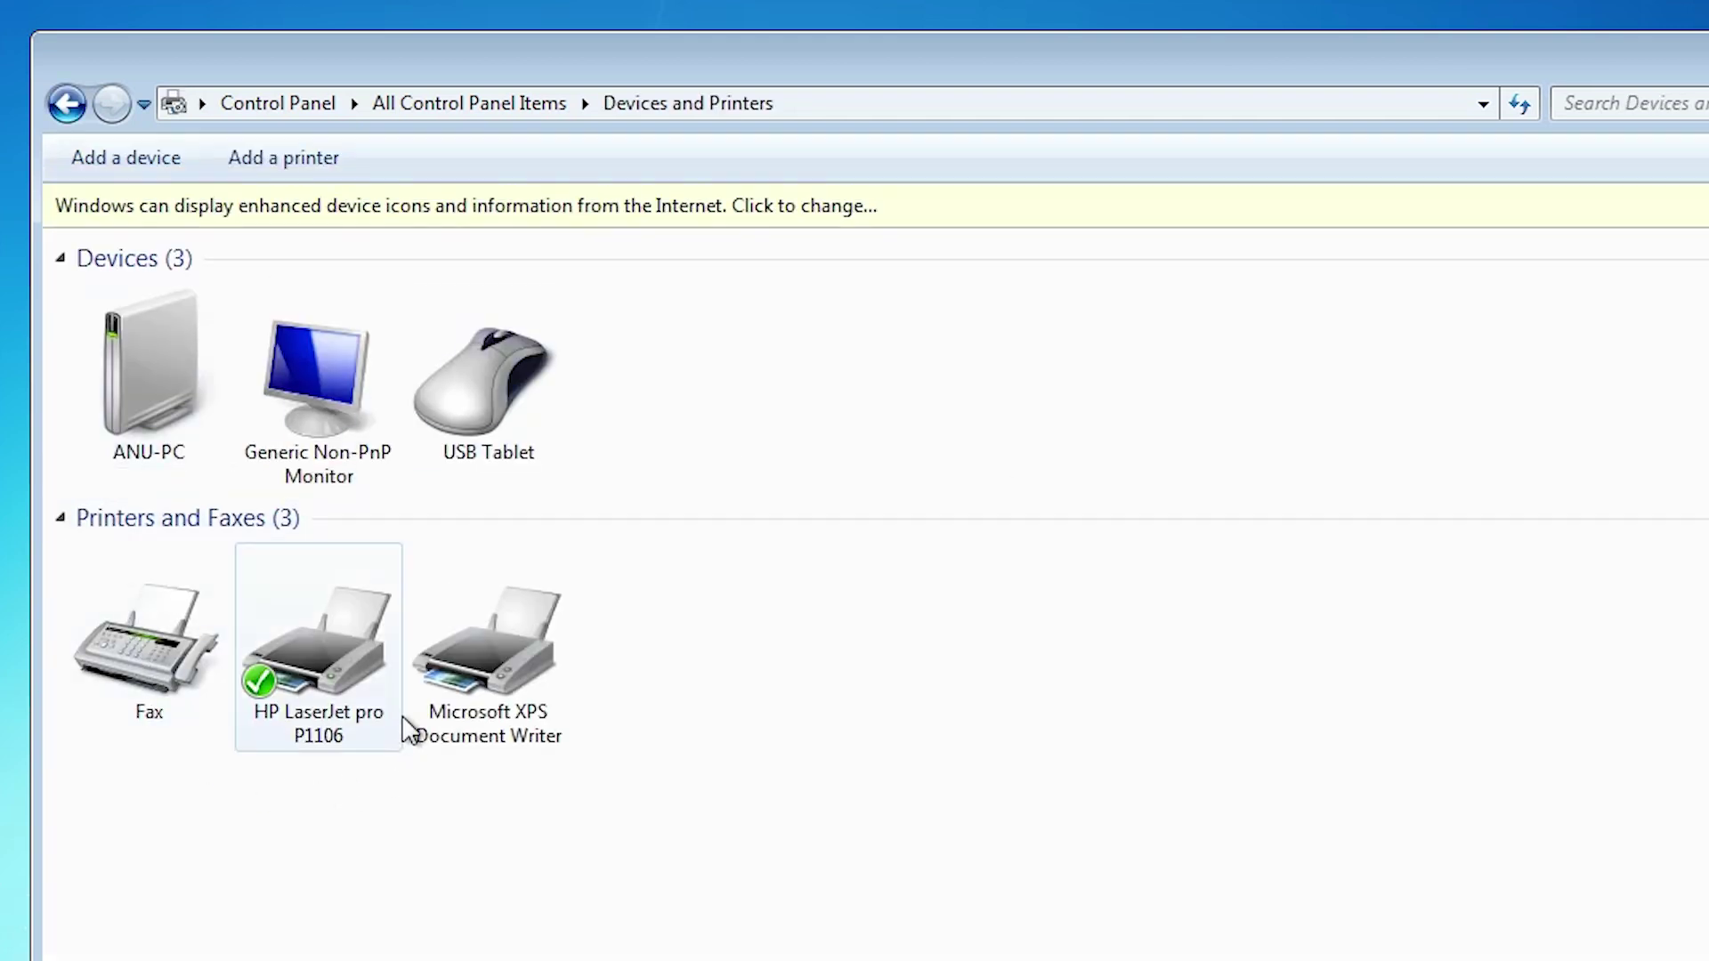
pyautogui.moveTo(307, 739)
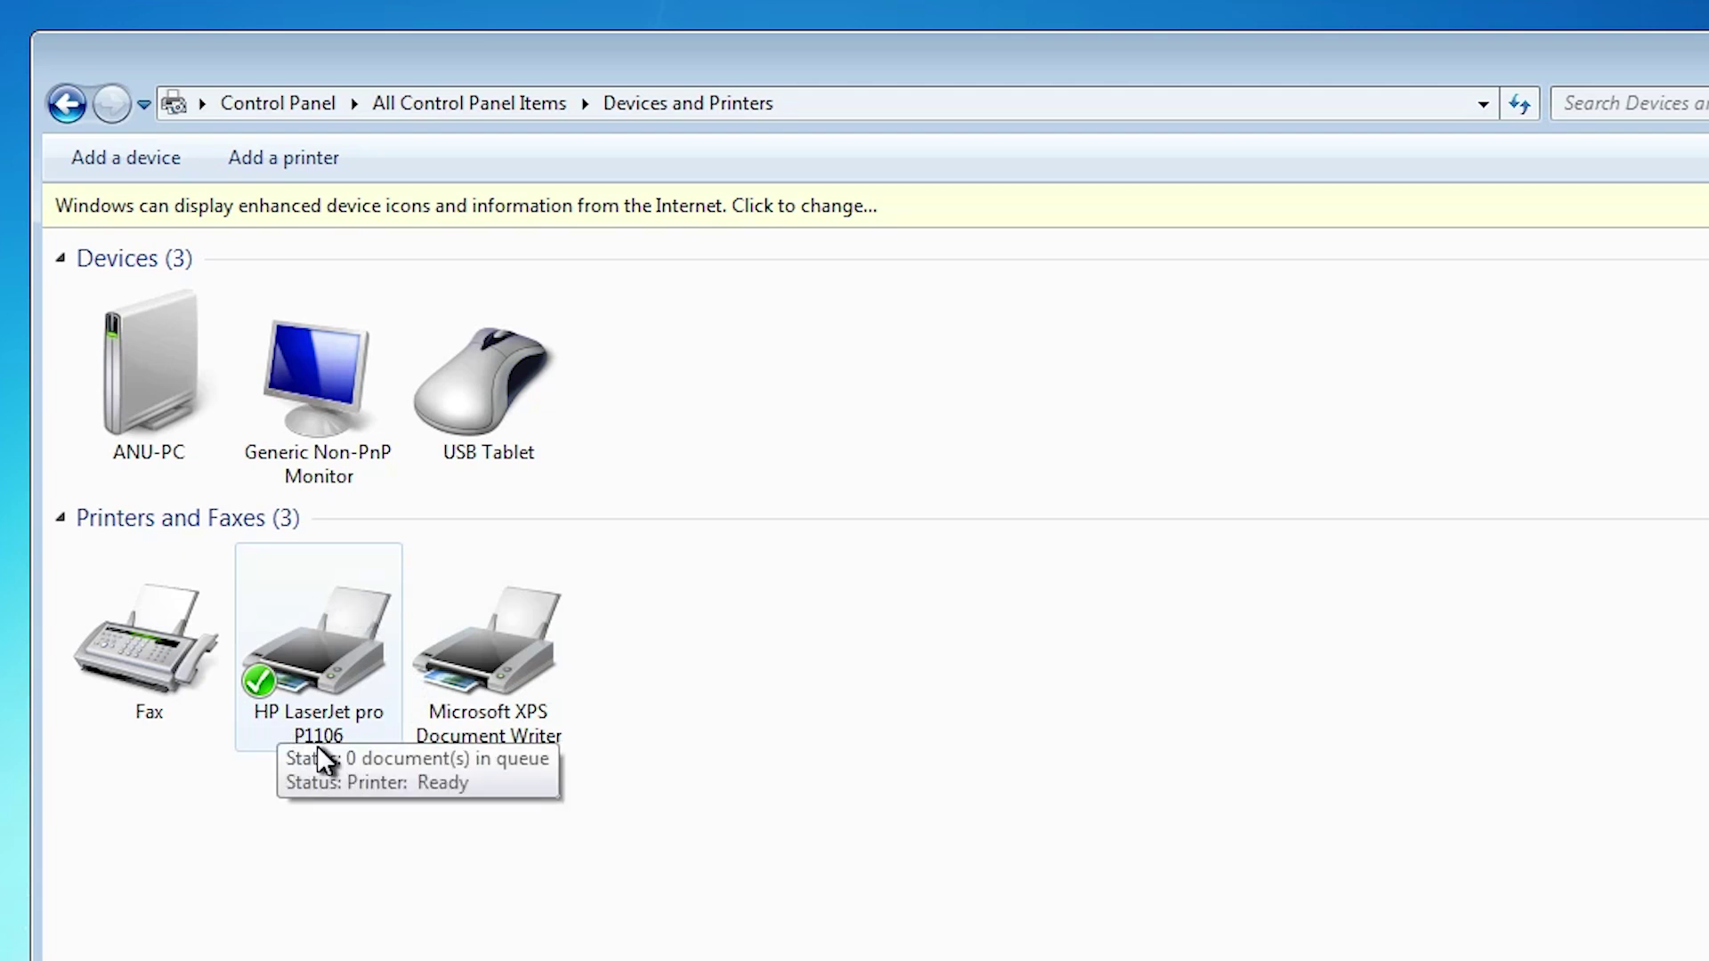